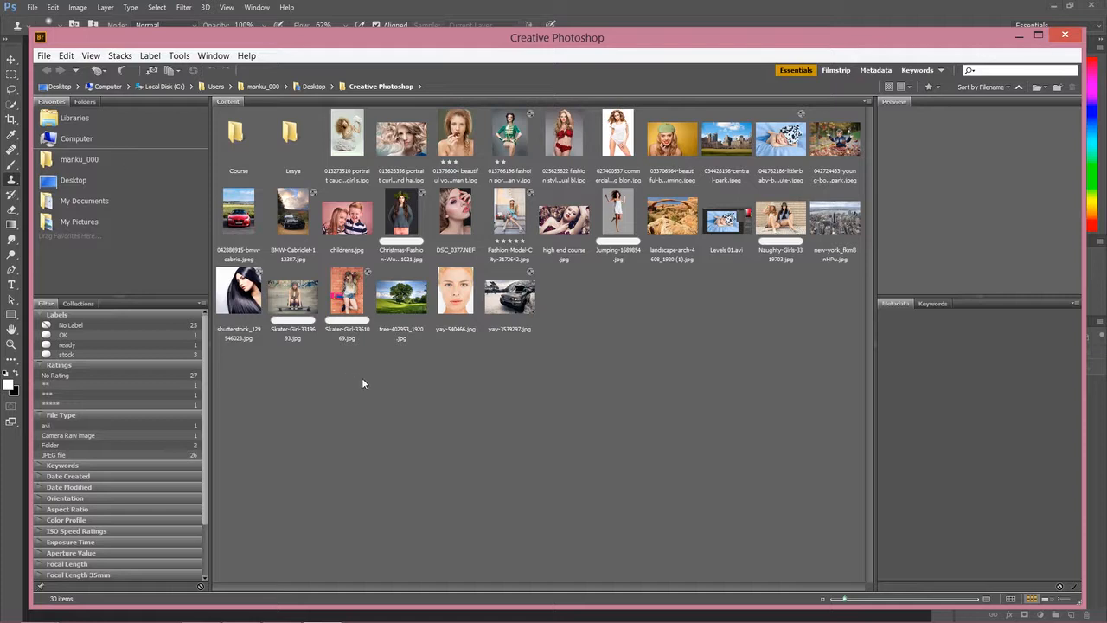
- Select the BMW cabrio and Fashion-Model-City photos in Bridge and open both in Photoshop
left_click(239, 221)
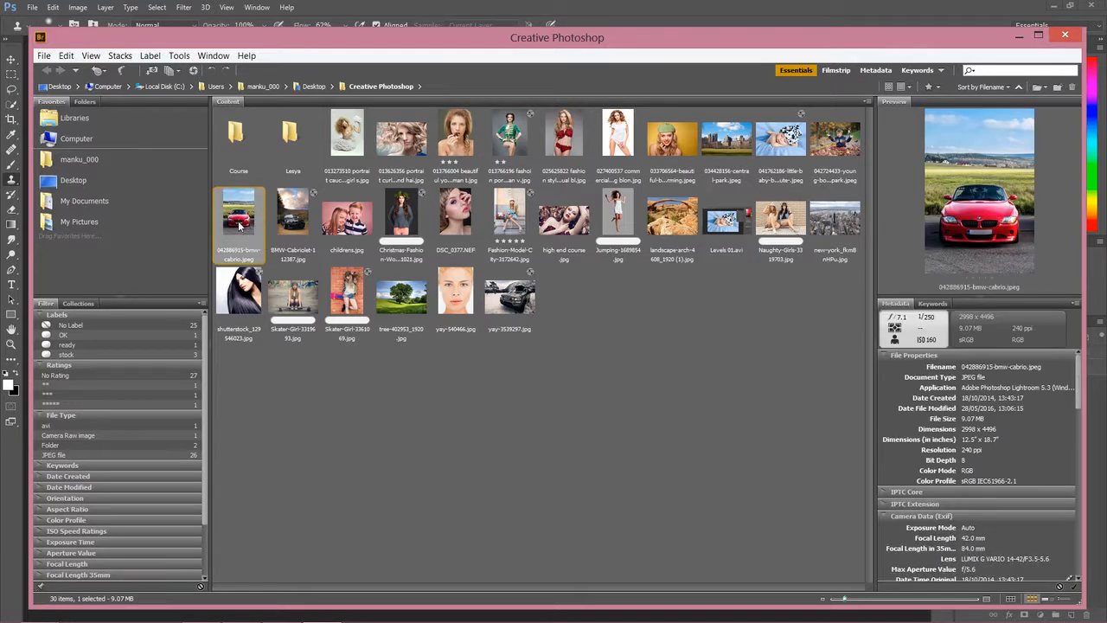
left_click(507, 224)
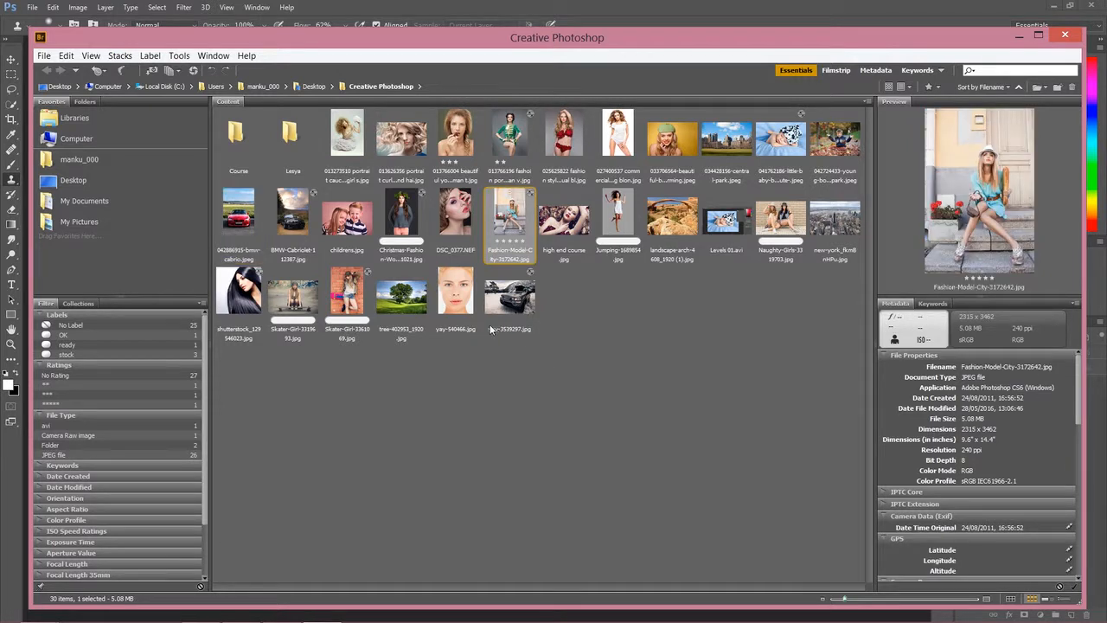
left_click(245, 219, "ctrl")
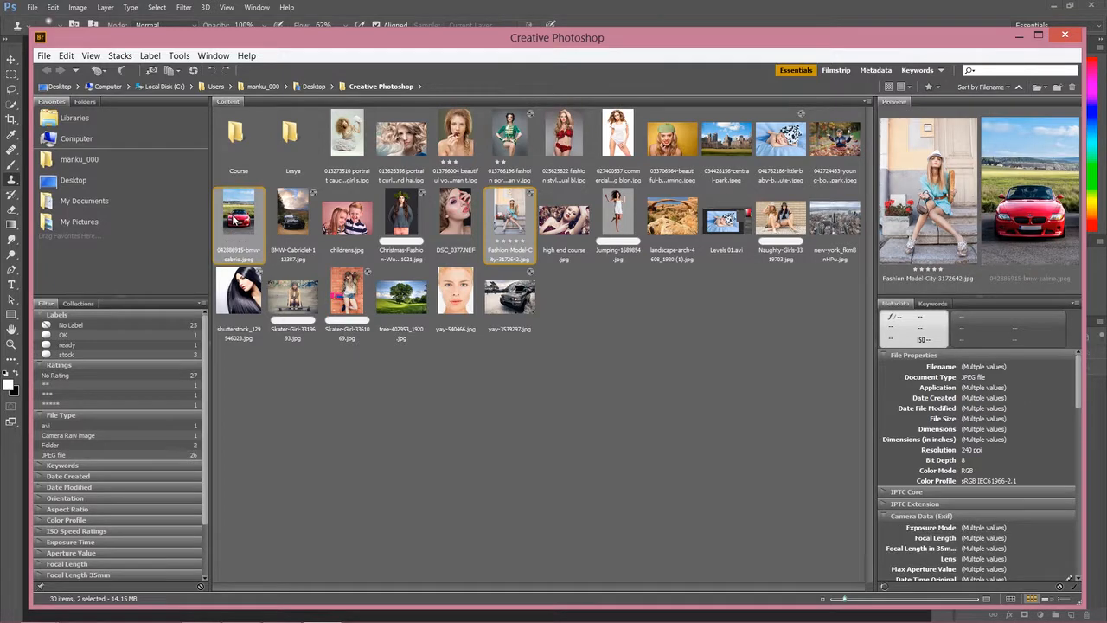
right_click(235, 215)
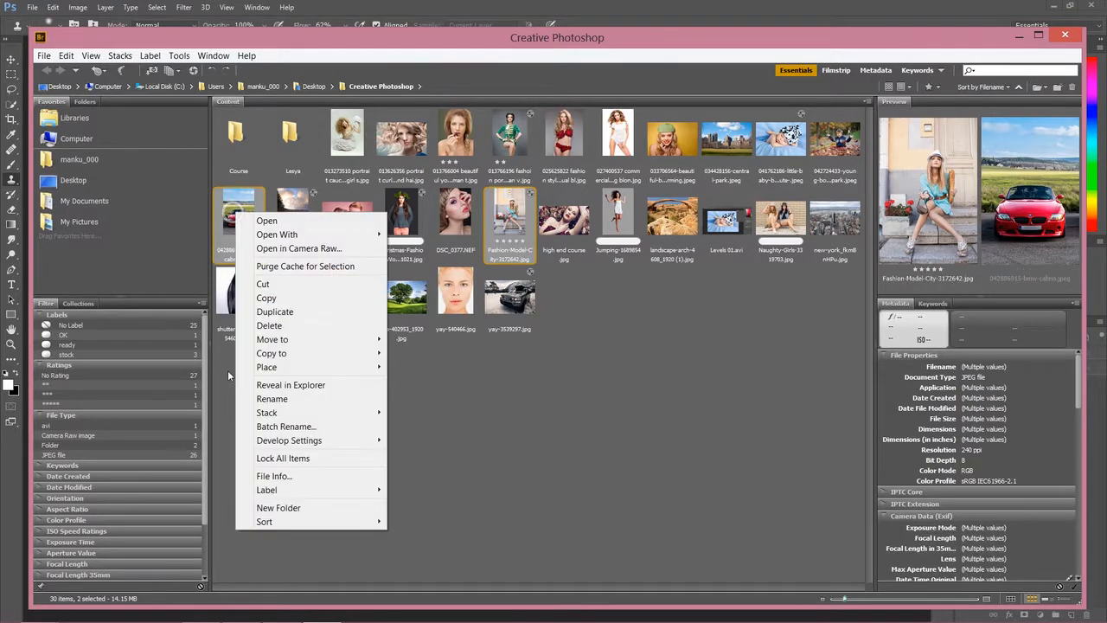
left_click(287, 225)
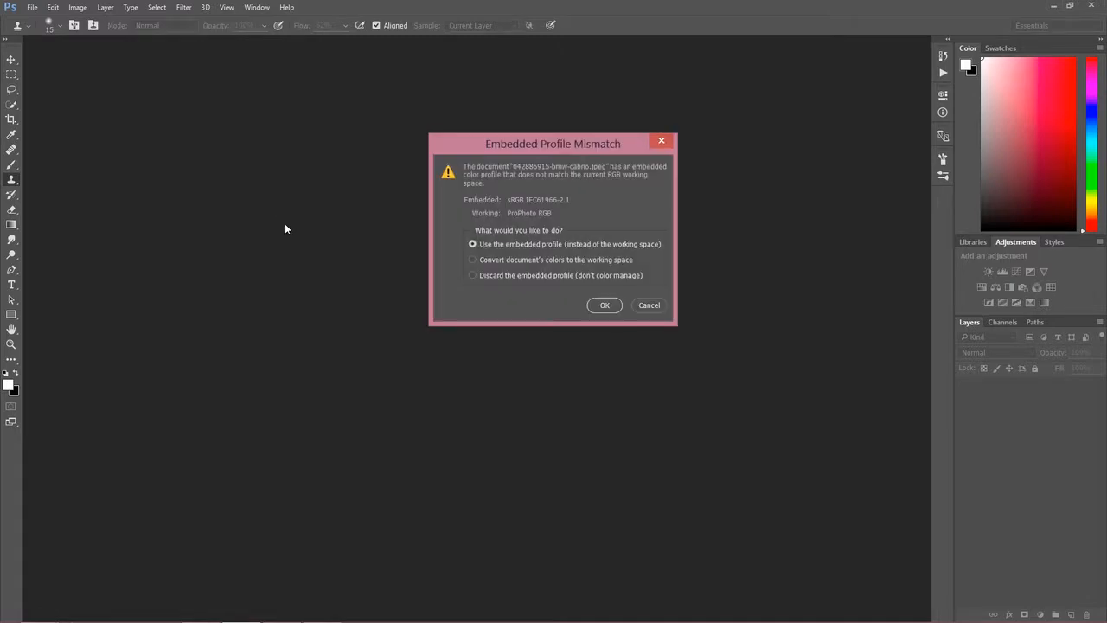
- Keep the cabrio's embedded profile, restore Camera Raw defaults for the fashion photo, and open it
left_click(604, 305)
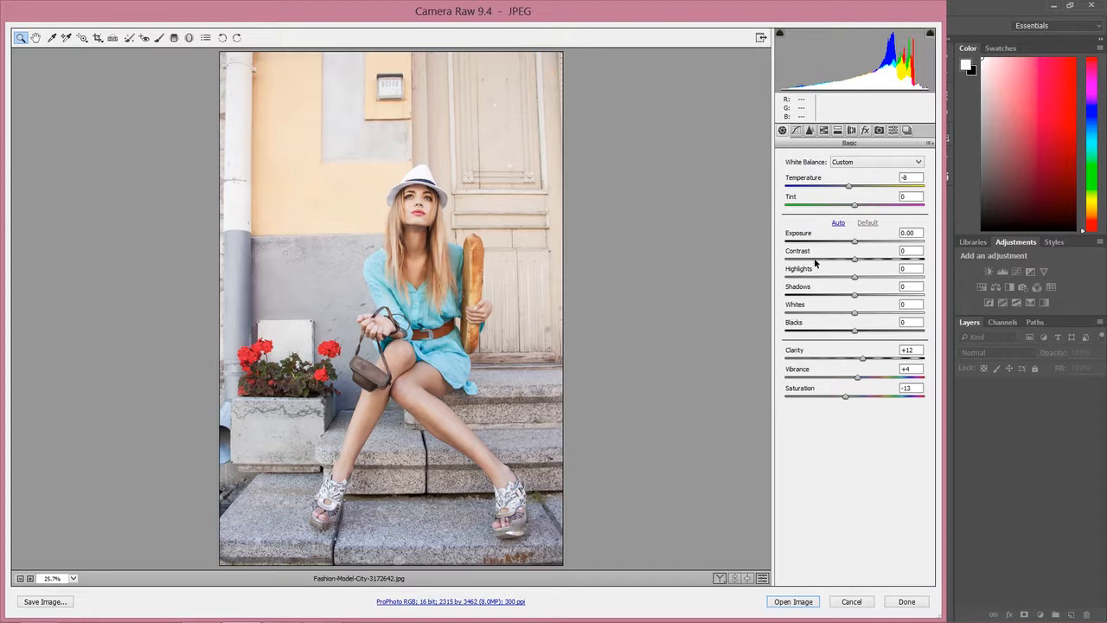
left_click(930, 143)
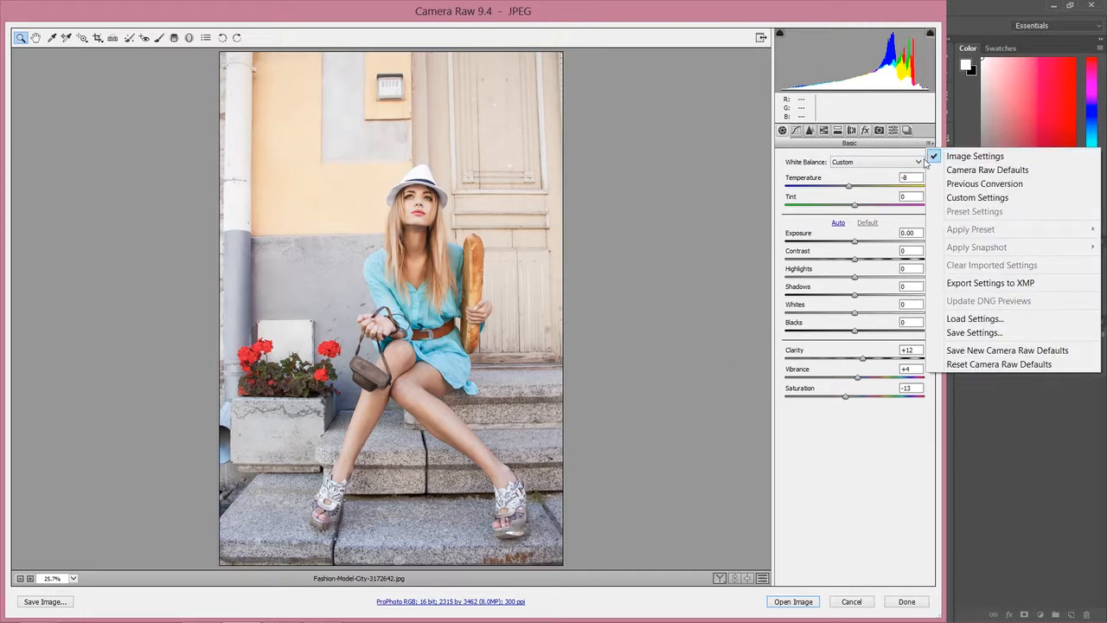
left_click(836, 459)
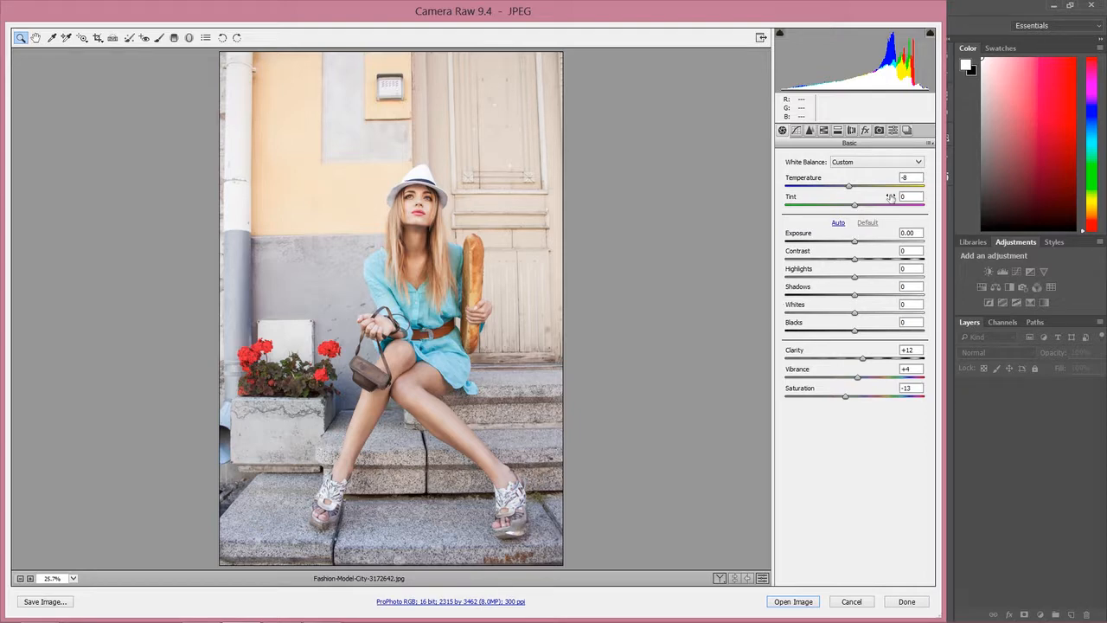
left_click(931, 145)
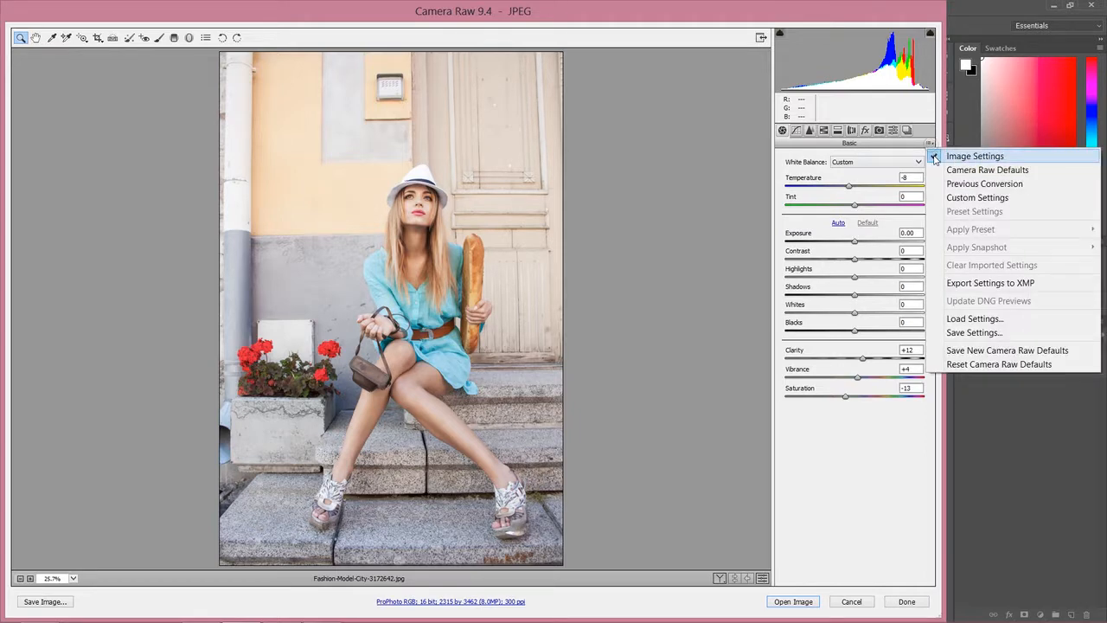
left_click(979, 351)
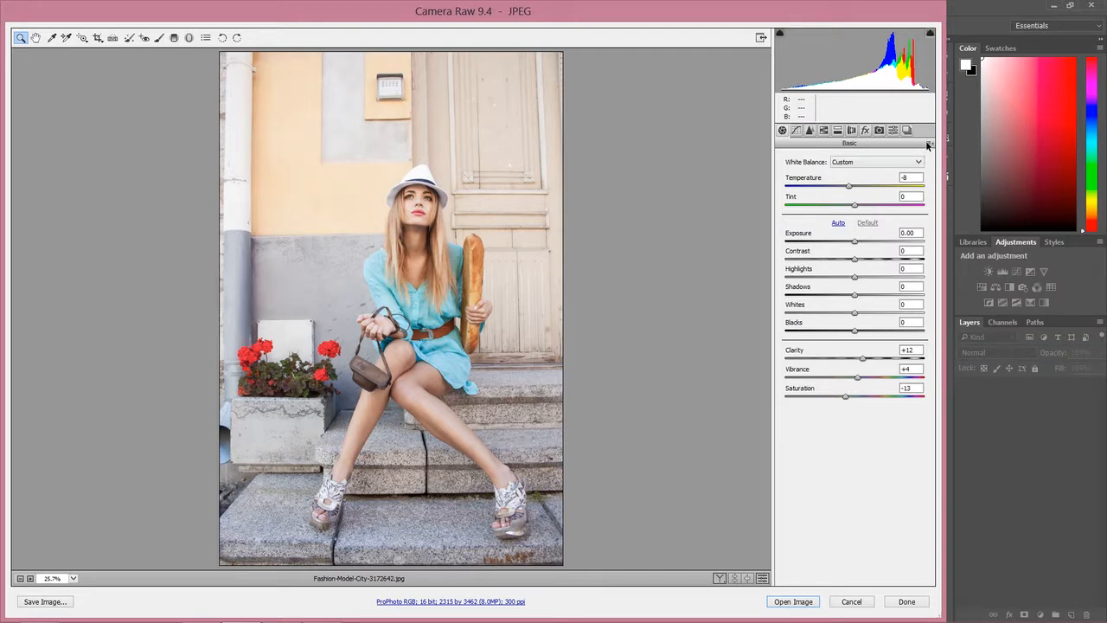
left_click(930, 144)
left_click(981, 364)
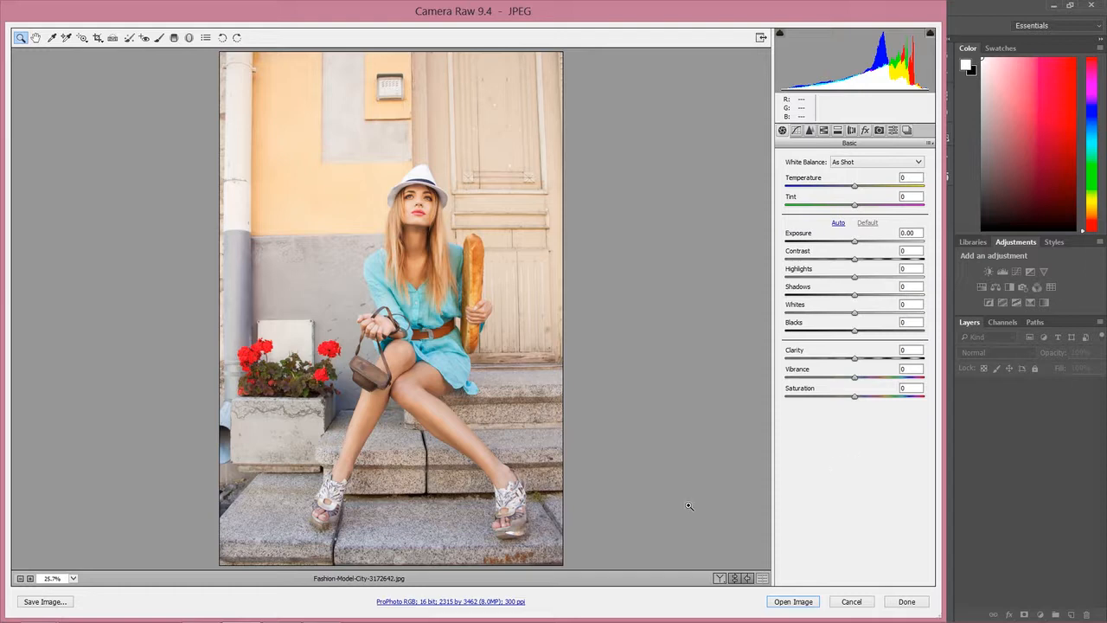
left_click(793, 601)
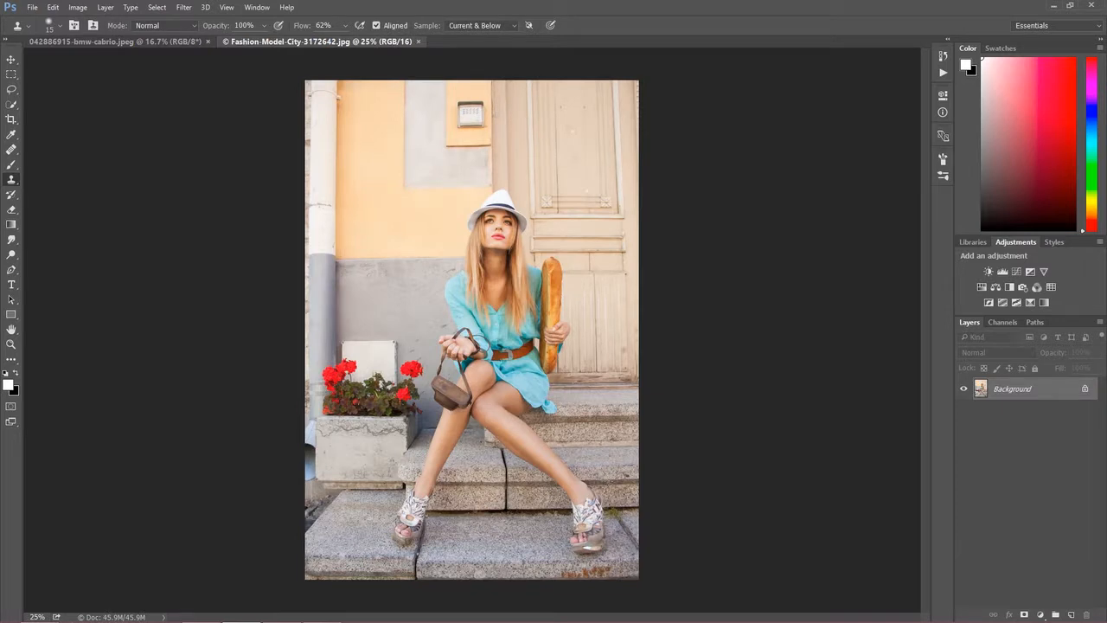
- Switch to the bmw-cabrio document, add a Black & White adjustment layer, and set Reds to 31
left_click(166, 41)
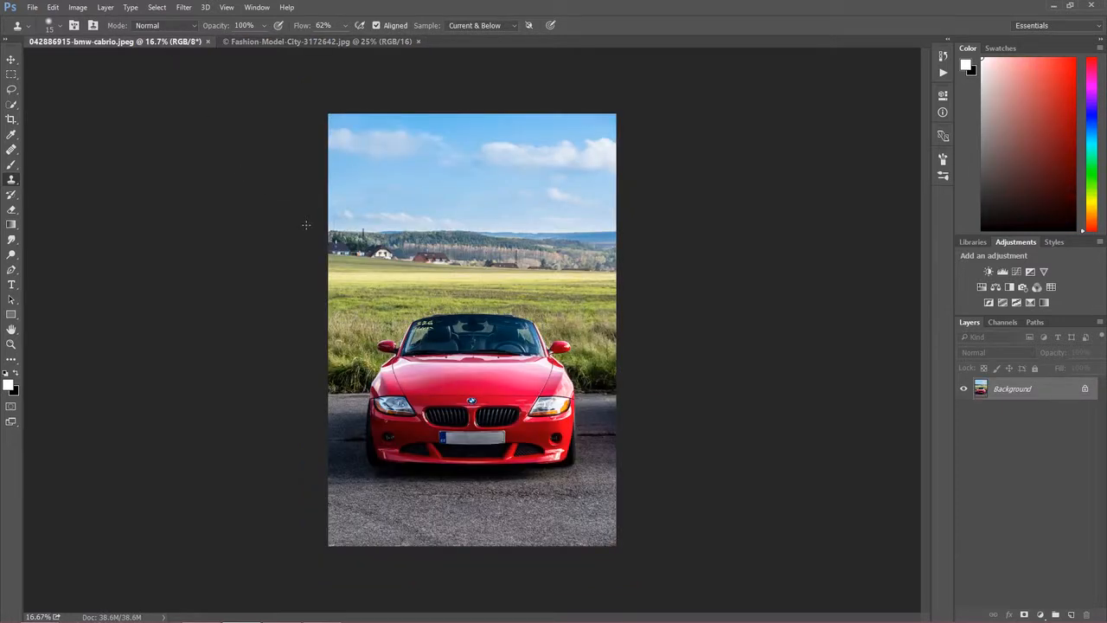
left_click(1039, 614)
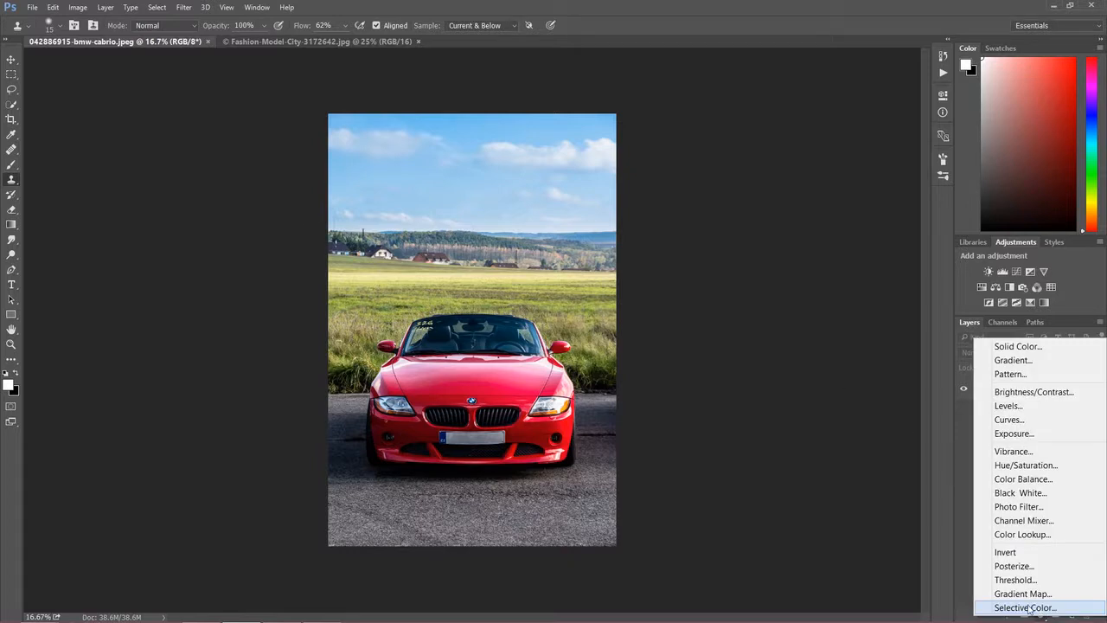
left_click(1032, 500)
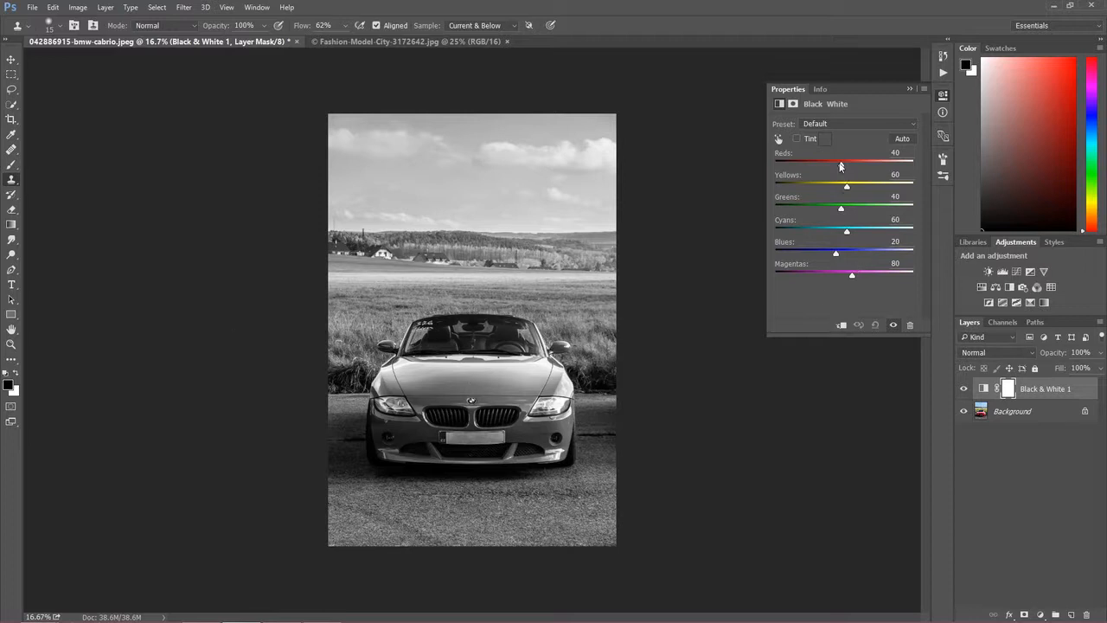
mouse_move(840, 166)
left_mouse_down()
mouse_move(853, 166)
mouse_move(837, 166)
left_mouse_up()
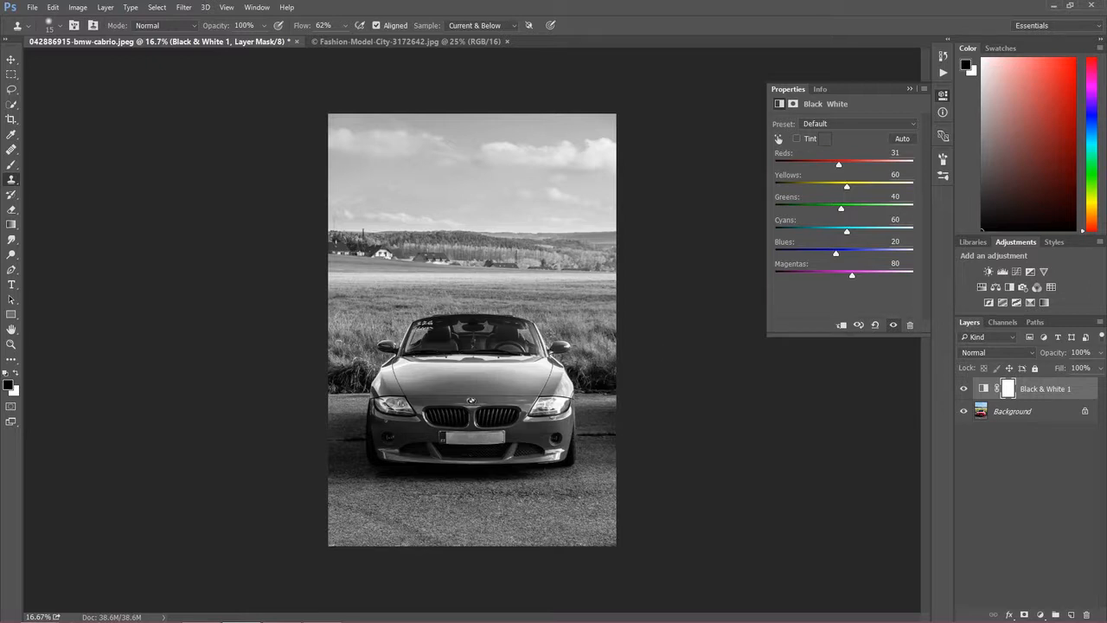
- Set the Black & White layer's blend mode to Luminosity and toggle its visibility to compare
left_click(995, 355)
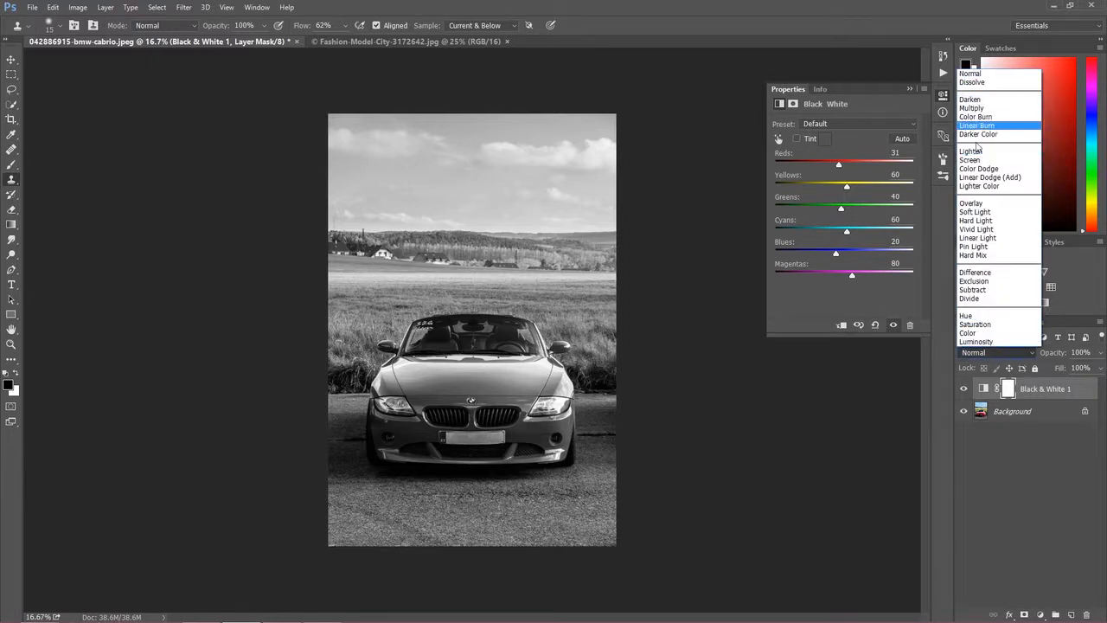
key("space")
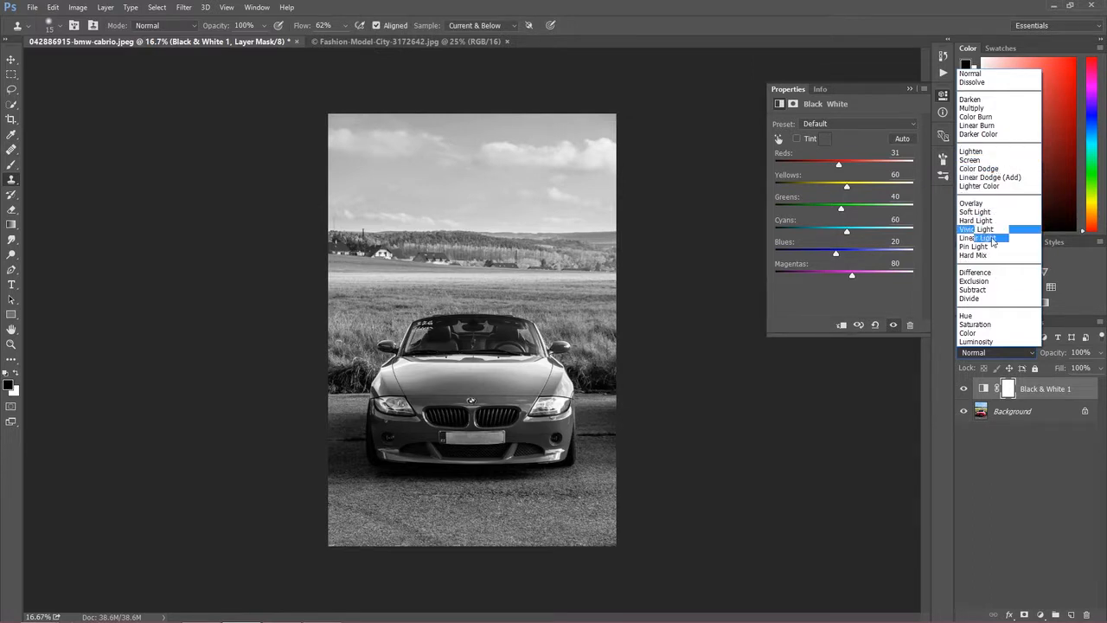
left_click(995, 342)
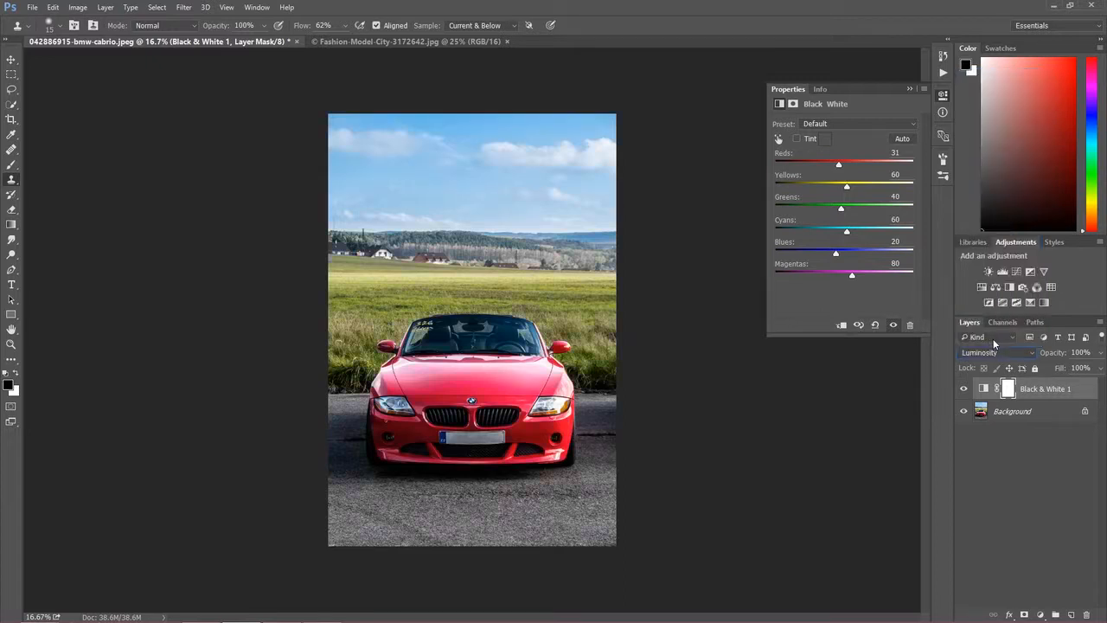
left_click(965, 390)
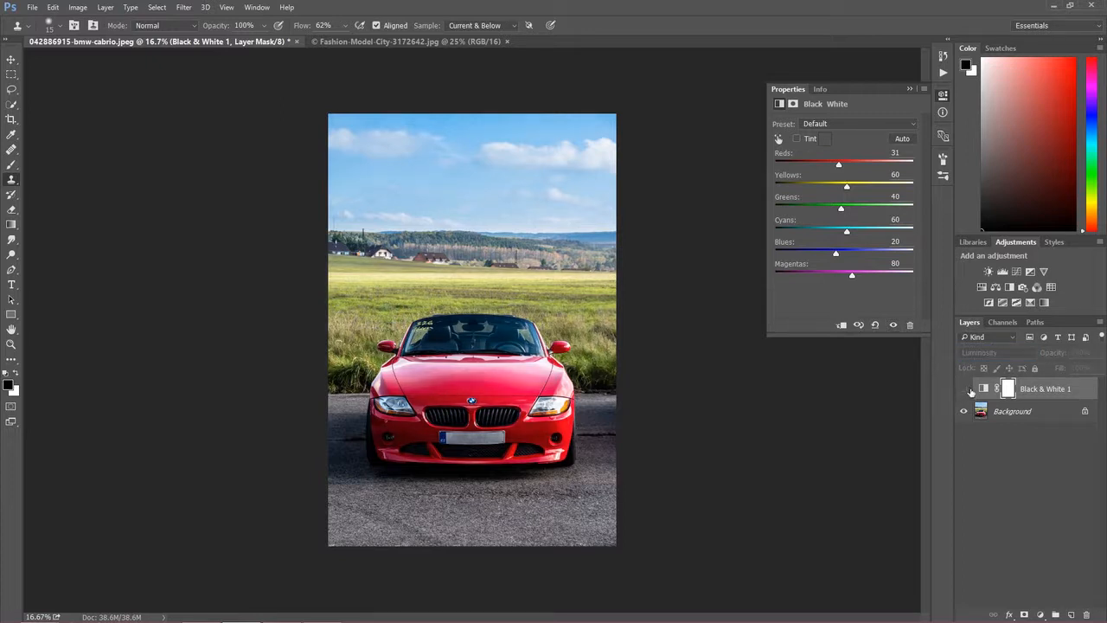
left_click(967, 389)
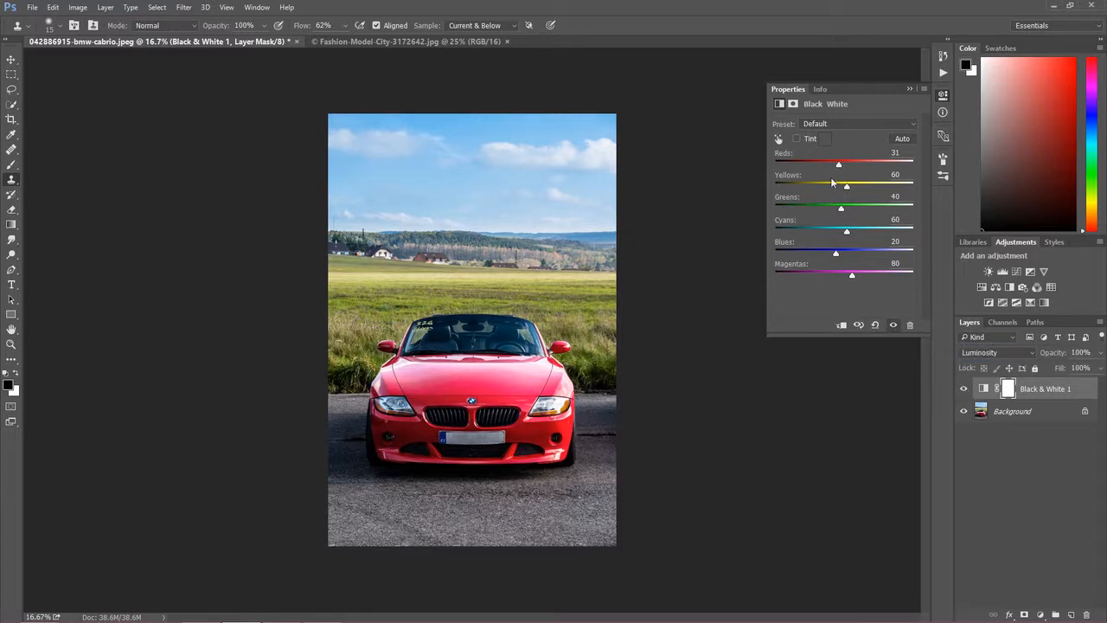
- Delete that layer and add a fresh Black & White layer blended as Luminosity
key("Delete")
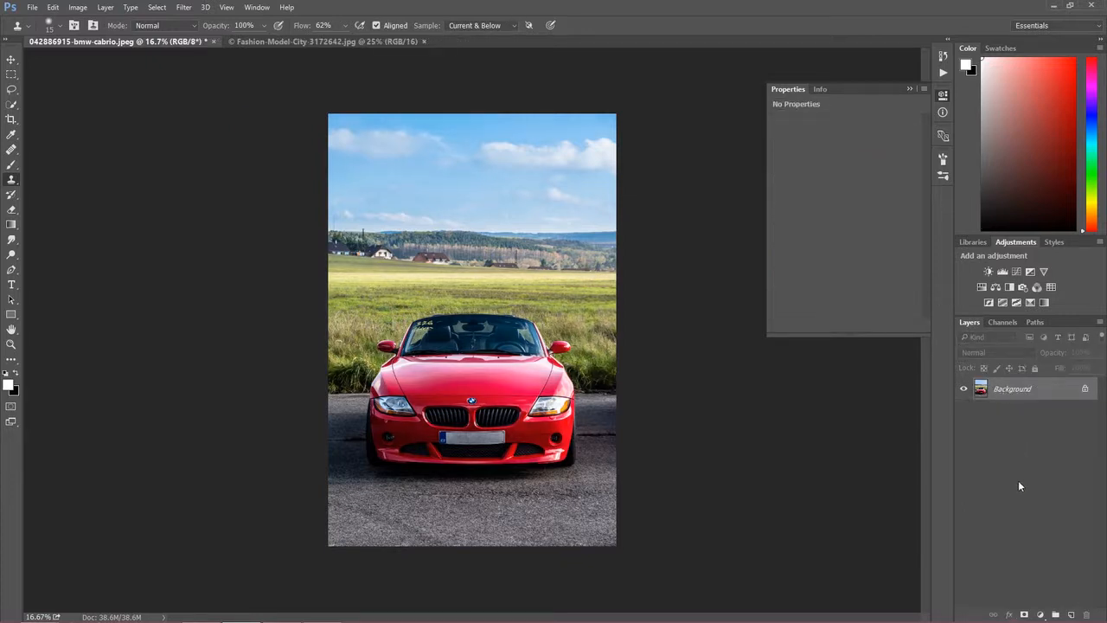
left_click(1041, 614)
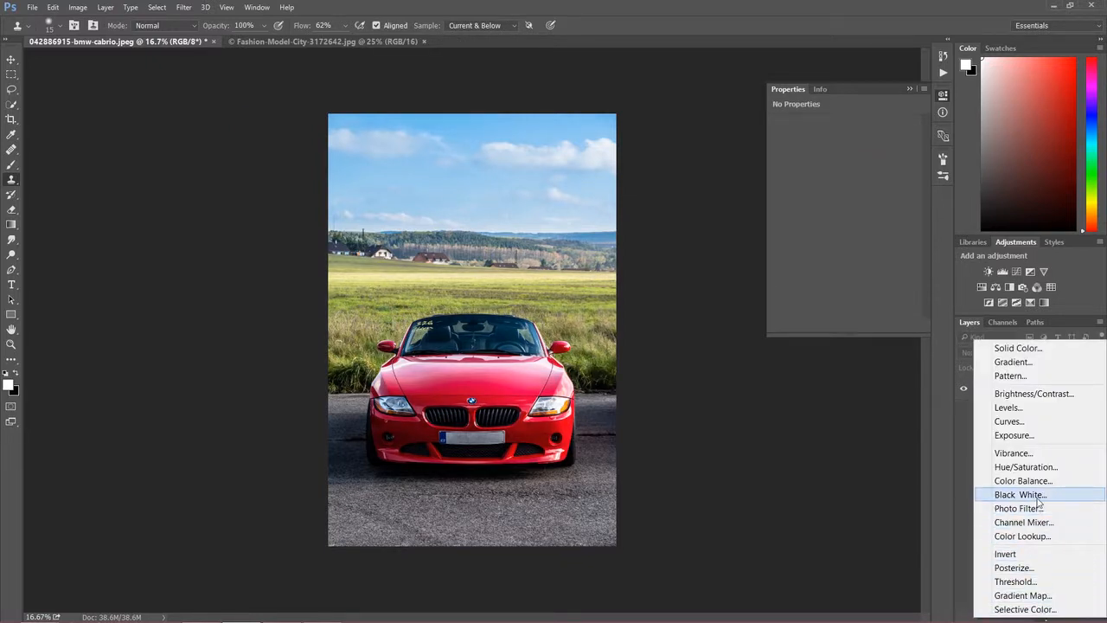
left_click(1037, 495)
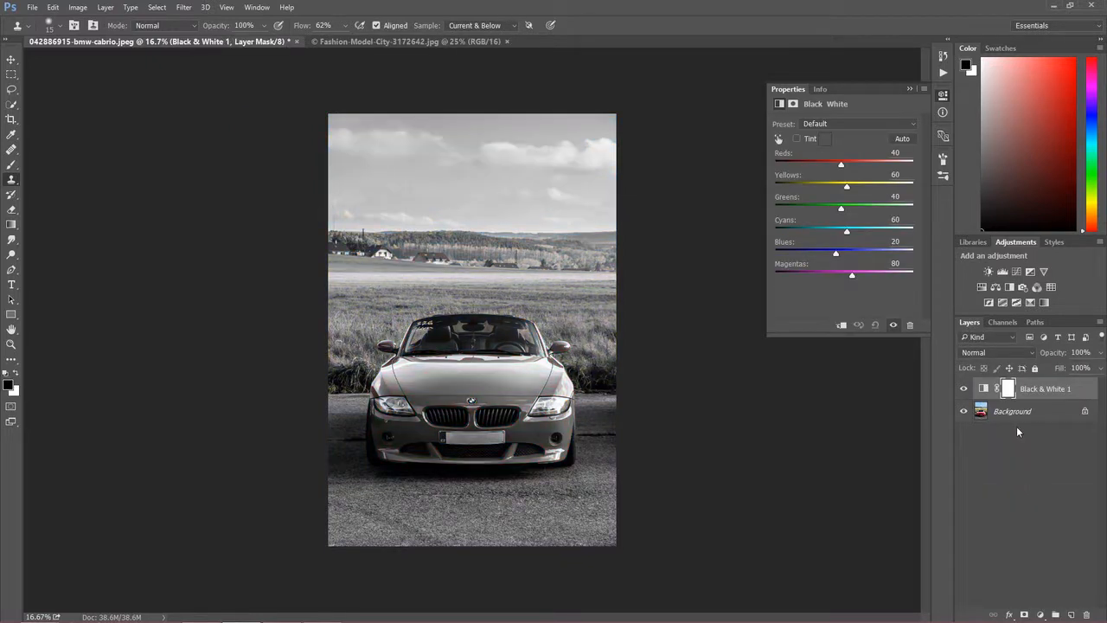
left_click(996, 353)
- Keep Black & White 1 on Luminosity, compare before and after, and raise Reds from 40 to 100
left_click(993, 362)
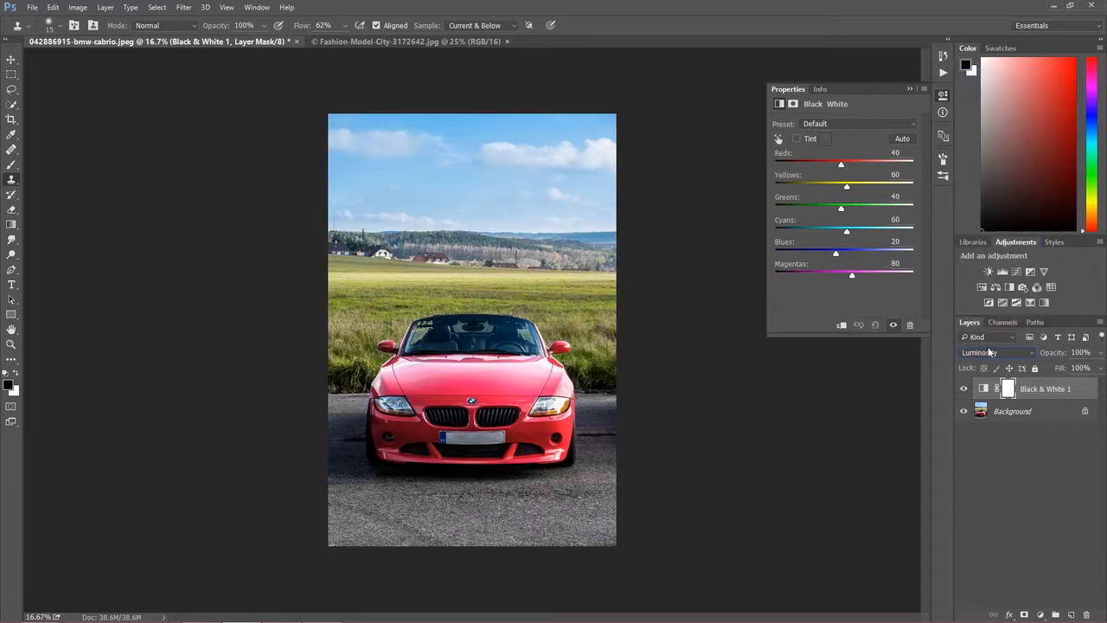
left_click(965, 391)
left_click(965, 392)
left_click(965, 391)
left_click(965, 392)
mouse_move(841, 164)
left_mouse_down()
mouse_move(867, 166)
mouse_move(857, 161)
left_mouse_up()
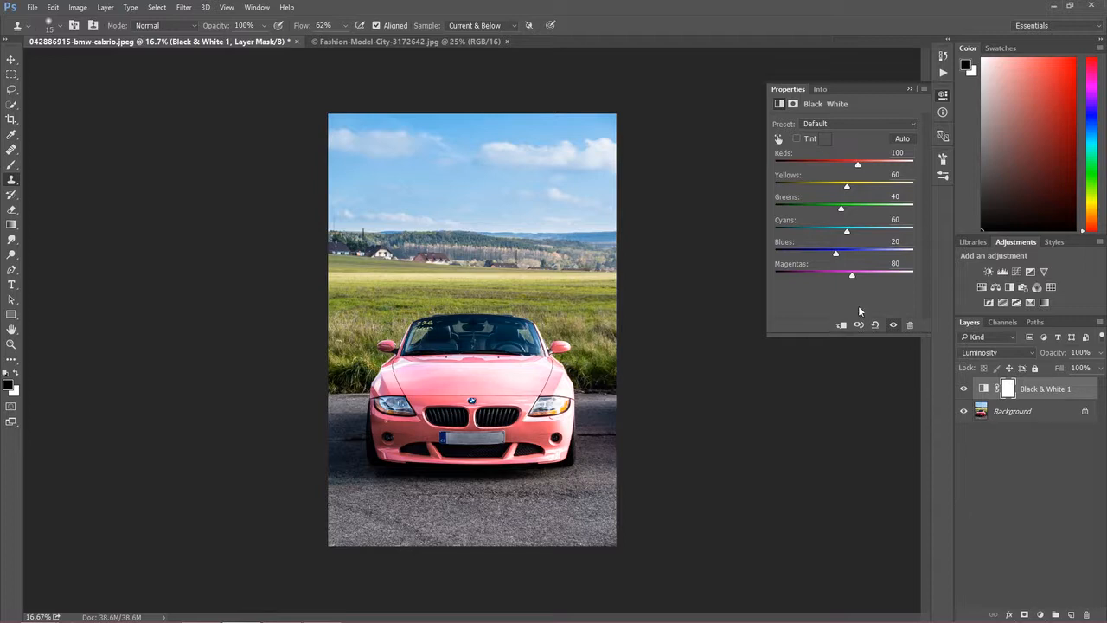
left_click(983, 353)
left_click(983, 336)
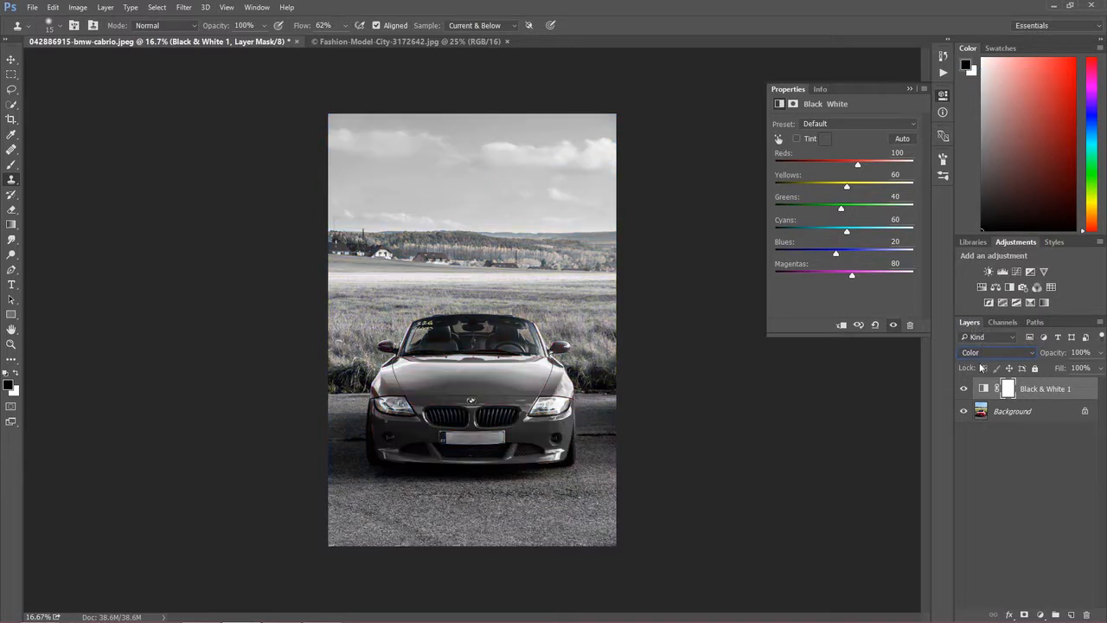
left_click(983, 354)
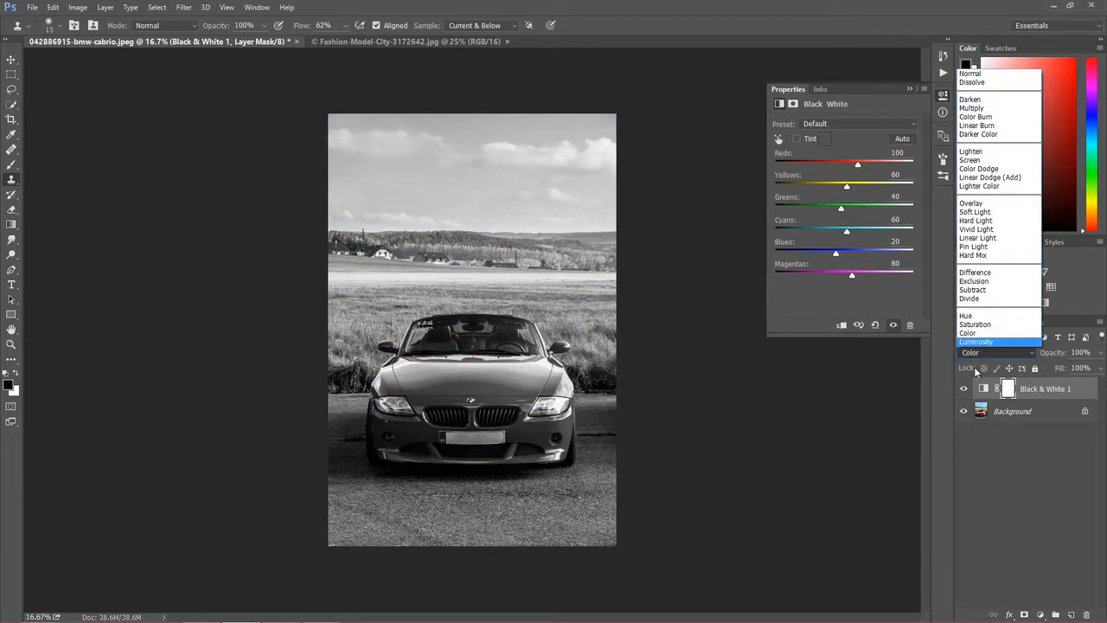
left_click(993, 343)
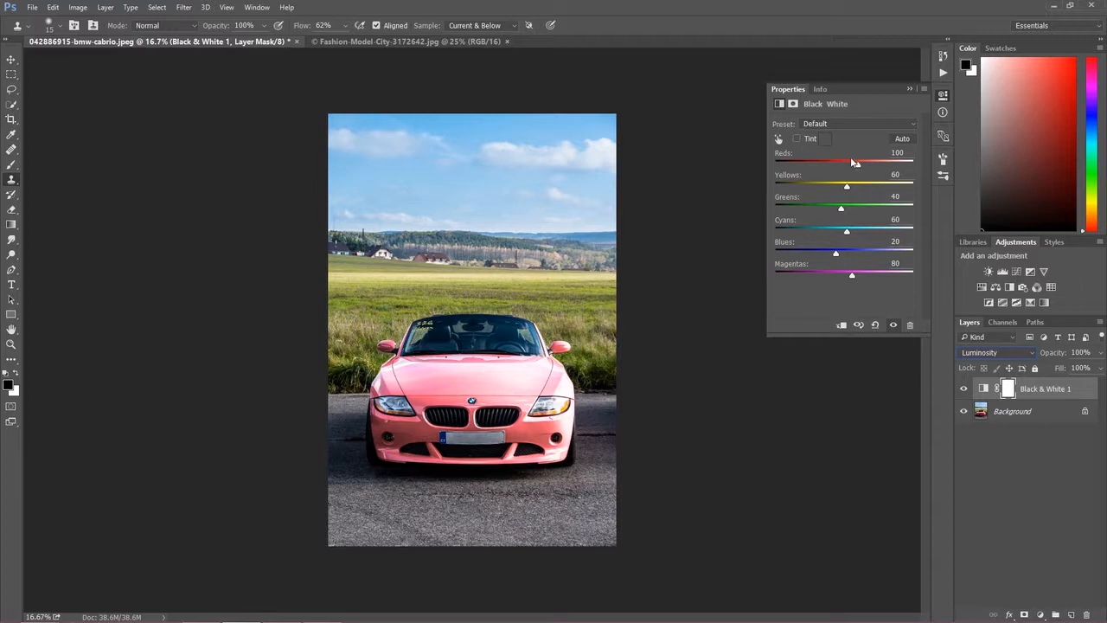
- Set the car's Black & White sliders to Reds 48, Yellows 31 and Greens 131
left_click_drag(857, 165, 822, 161)
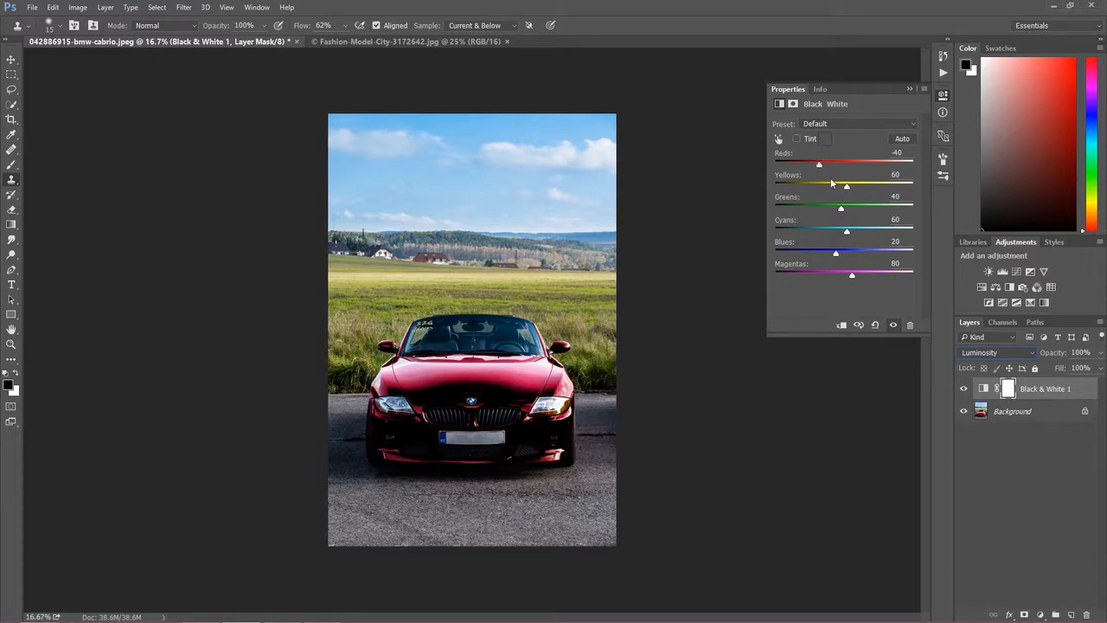
left_click_drag(820, 166, 845, 161)
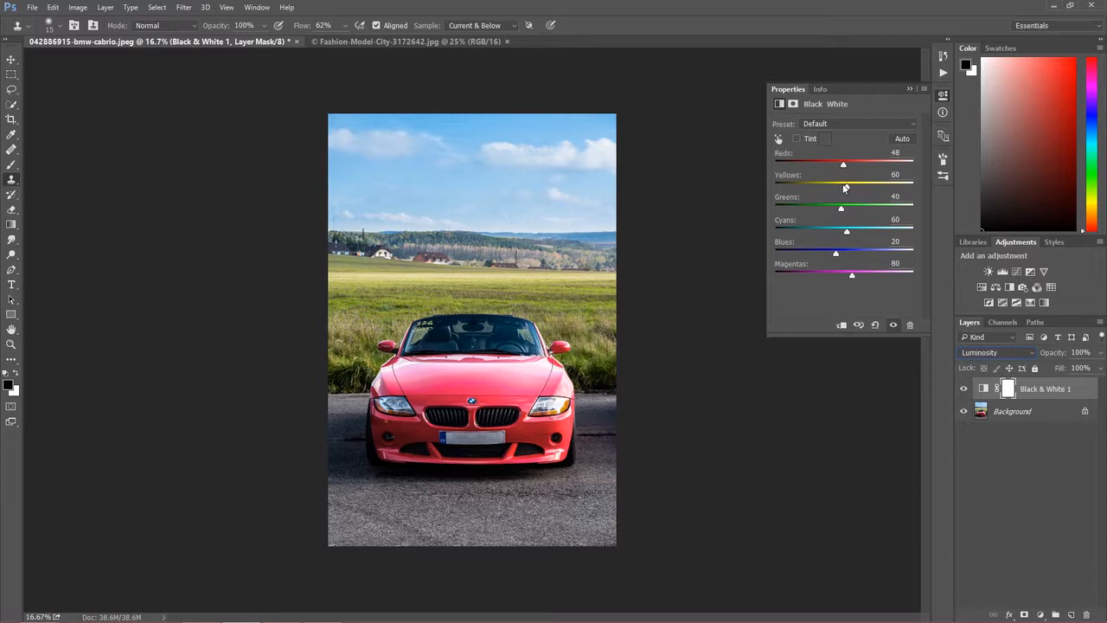
mouse_move(849, 188)
left_mouse_down()
mouse_move(862, 187)
mouse_move(852, 187)
left_mouse_up()
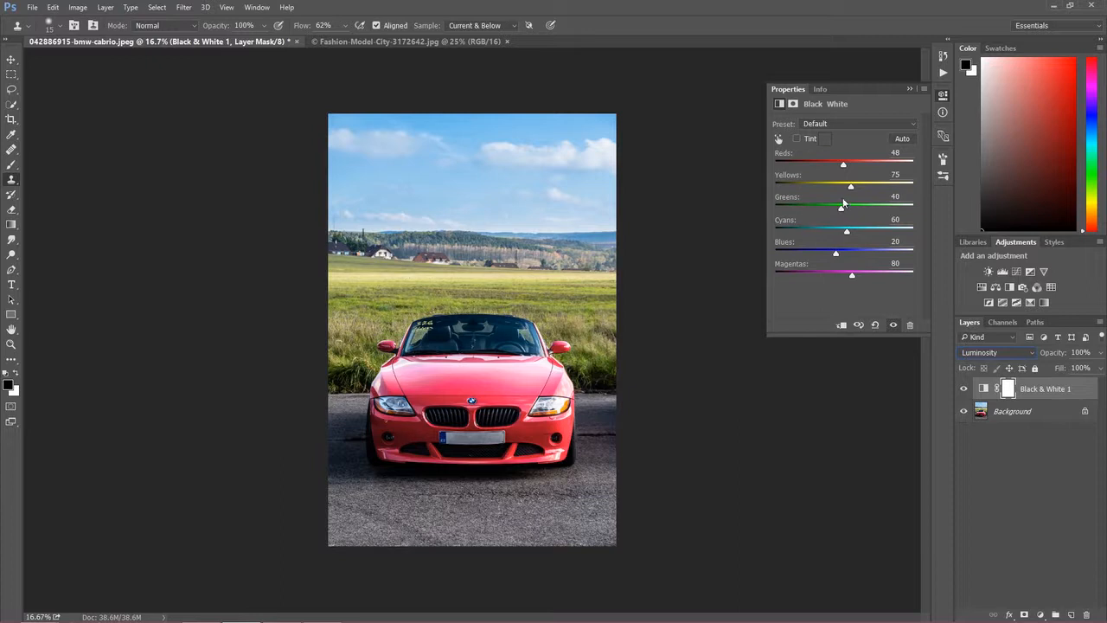
left_click_drag(851, 188, 870, 213)
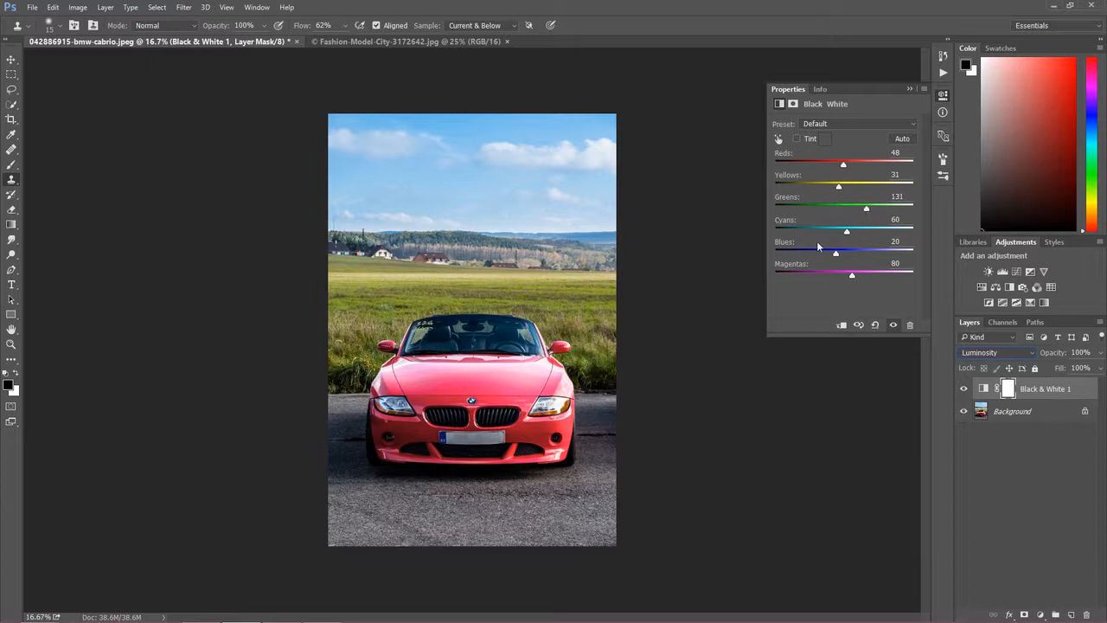
- Toggle Black & White 1 to compare, then set Reds to 35 and Magentas to 83
left_click(964, 389)
left_click(967, 388)
left_click(967, 388)
left_click(967, 389)
left_click(840, 163)
left_click_drag(837, 165, 839, 165)
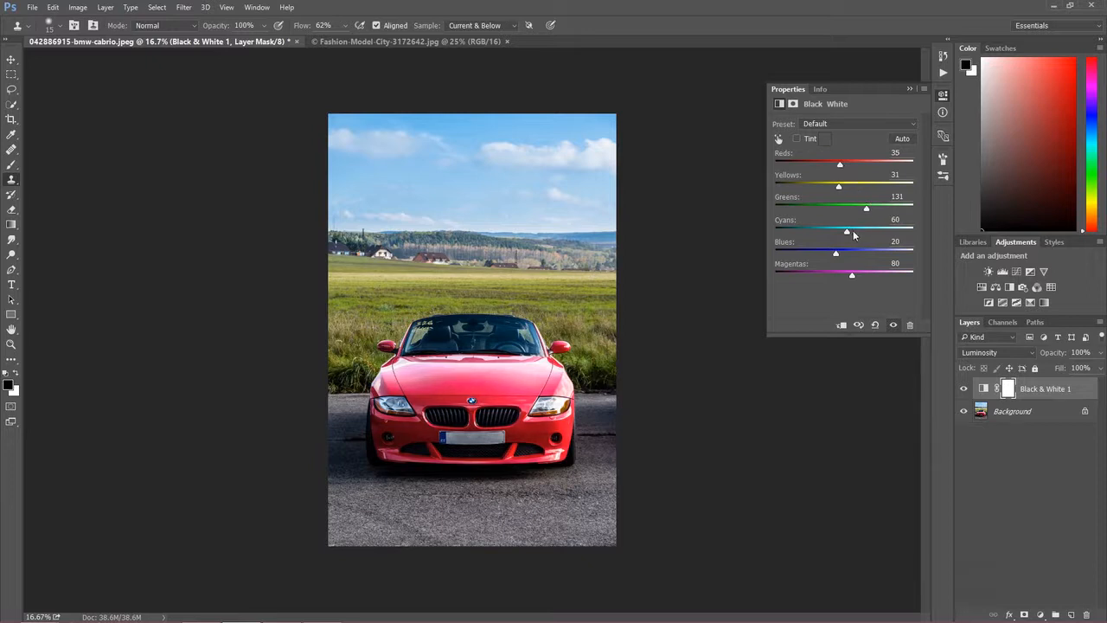
mouse_move(853, 276)
left_mouse_down()
mouse_move(813, 272)
mouse_move(865, 272)
mouse_move(854, 272)
left_mouse_up()
- Compare with the layer off and on again, then set Cyans to 13 and Blues to 2
left_click(965, 390)
left_click(966, 391)
left_click(966, 390)
left_click(965, 391)
left_click(966, 390)
left_click(966, 391)
left_click_drag(848, 234, 833, 250)
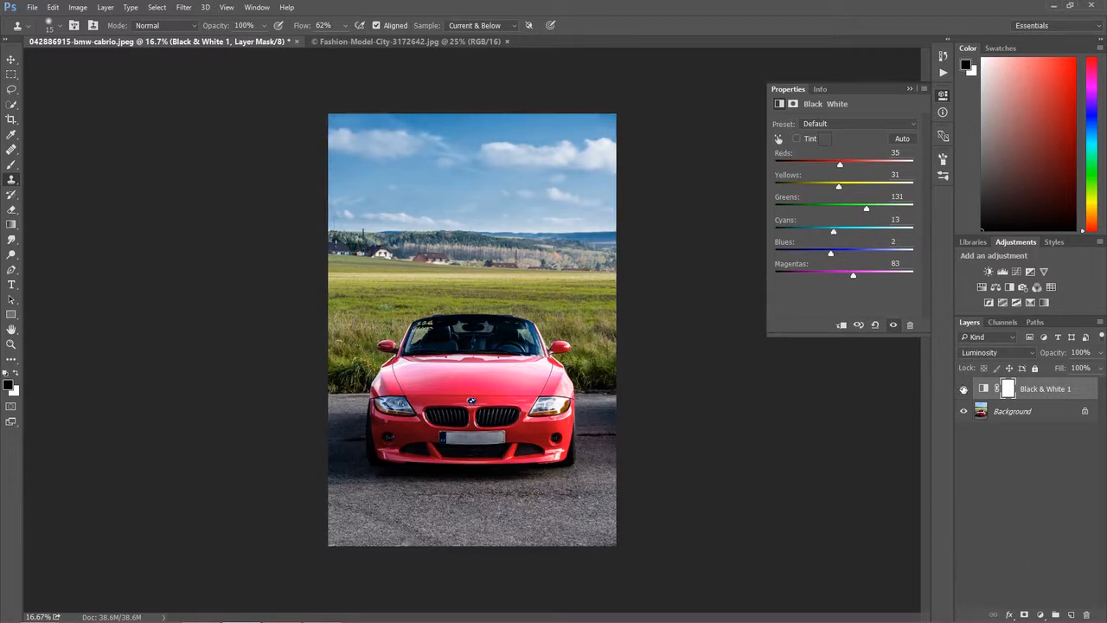
- Compare the cabrio's Black & White layer once more, then switch to the Fashion-Model-City document
left_click(964, 389)
left_click(963, 389)
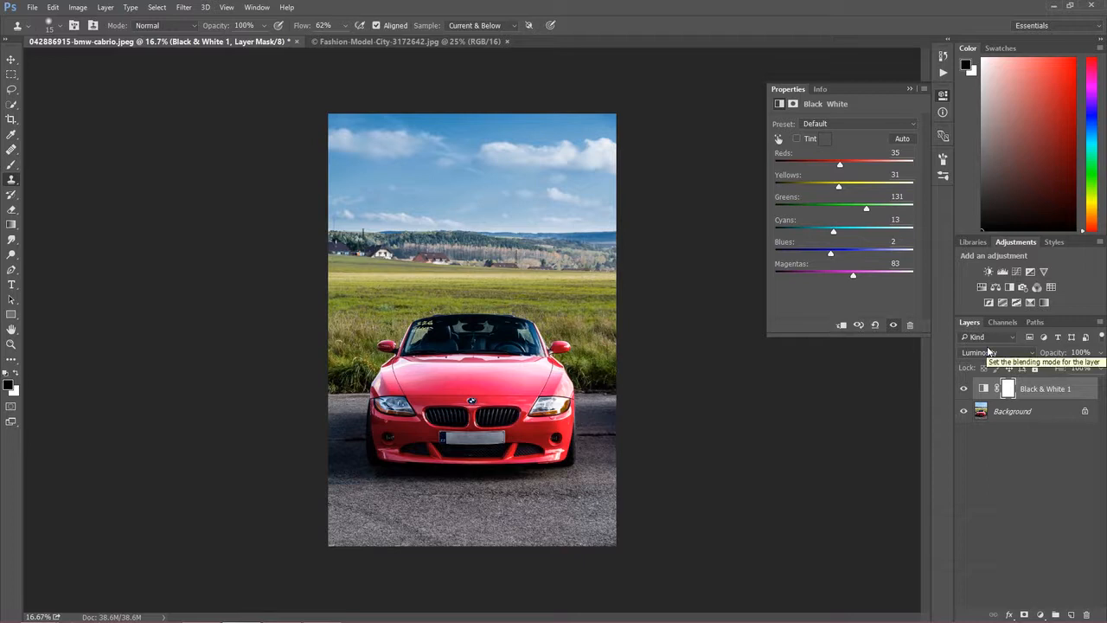
left_click(381, 42)
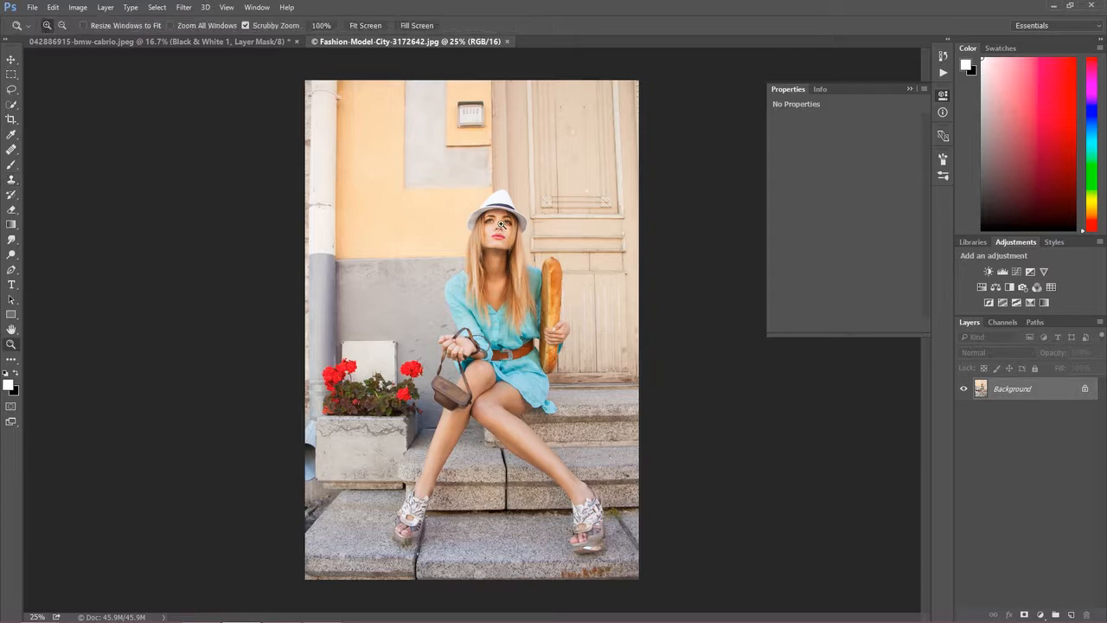
left_click_drag(498, 227, 571, 266)
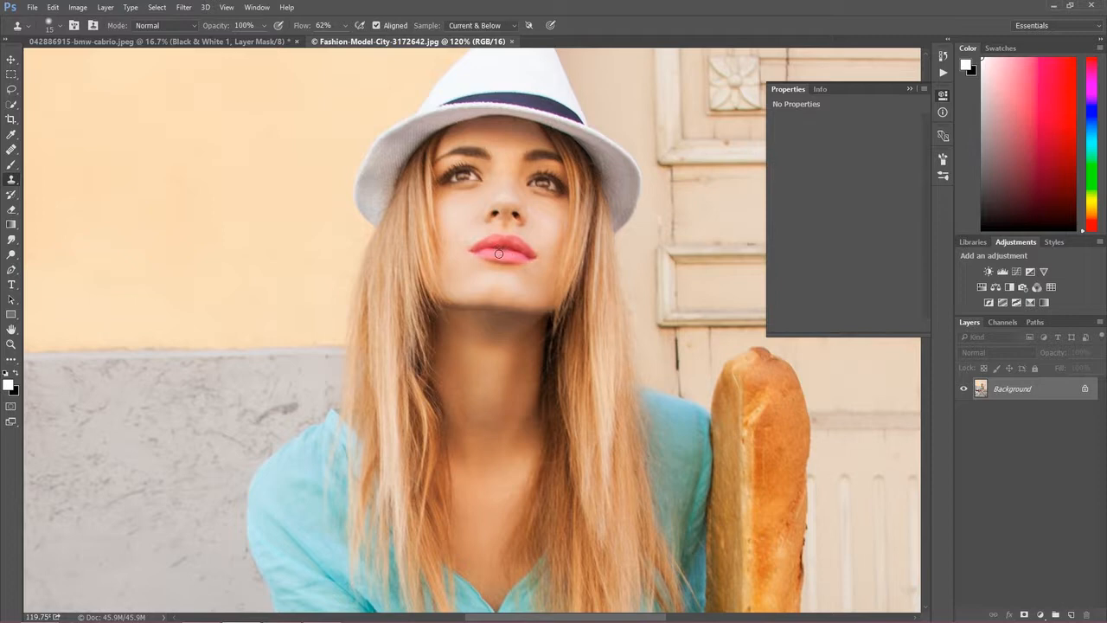
key("z")
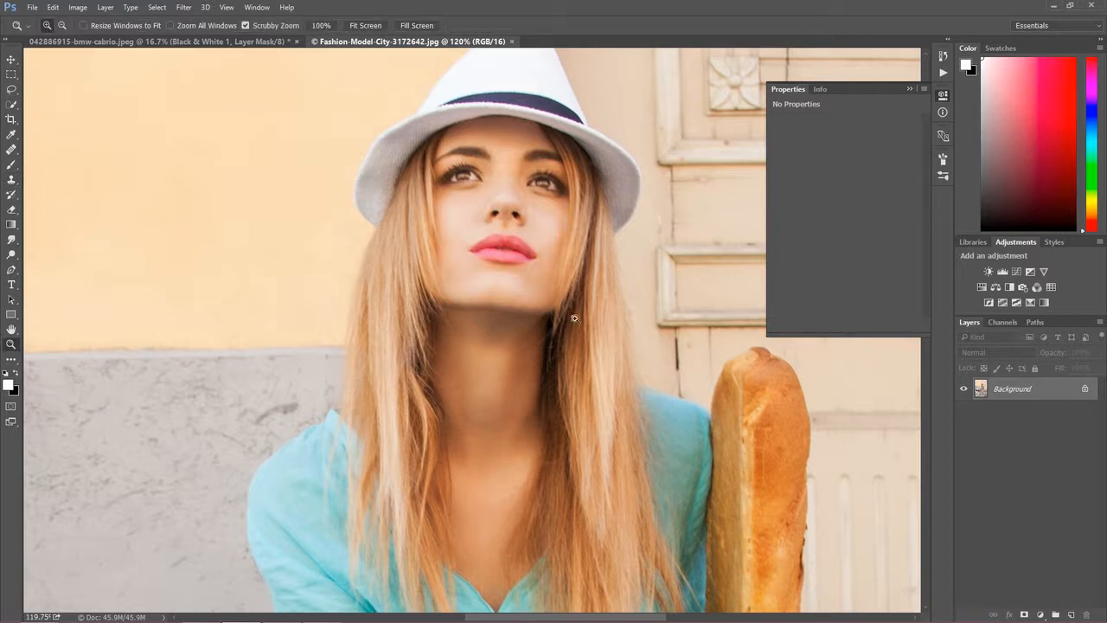
left_click_drag(596, 353, 484, 349)
key("s")
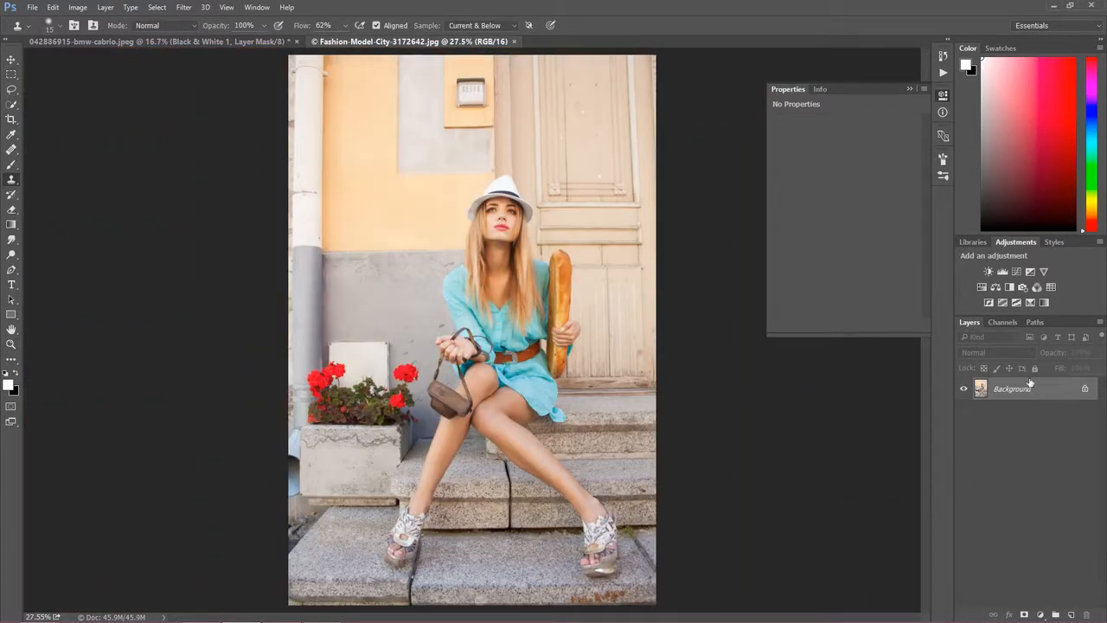
- Add a Black & White adjustment layer to the model photo and blend it as Luminosity
left_click(1040, 614)
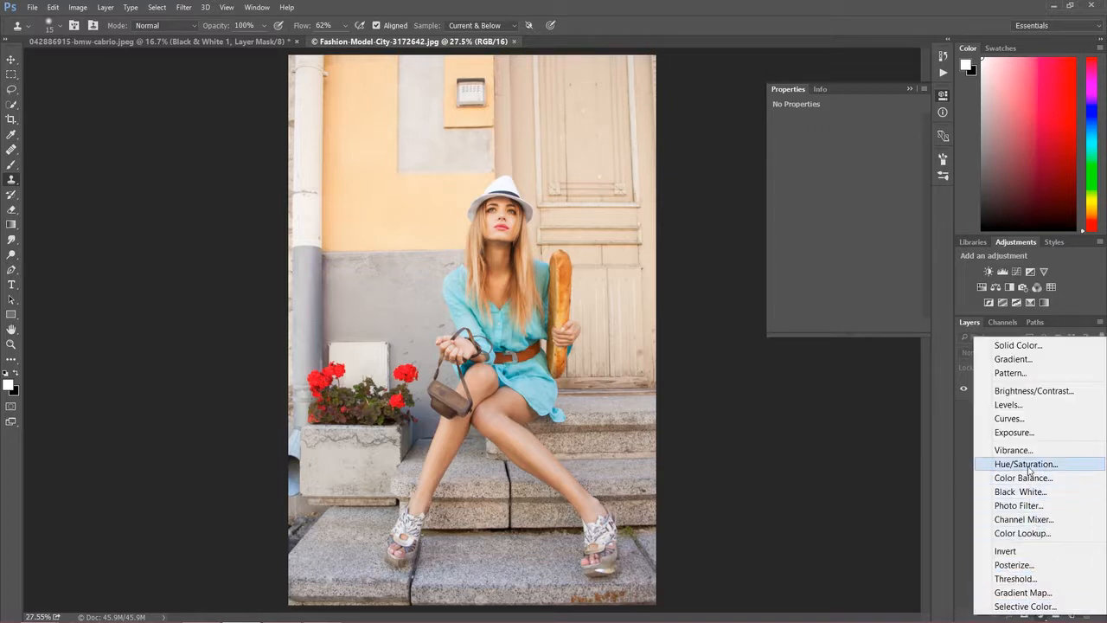
left_click(1027, 491)
left_click(984, 352)
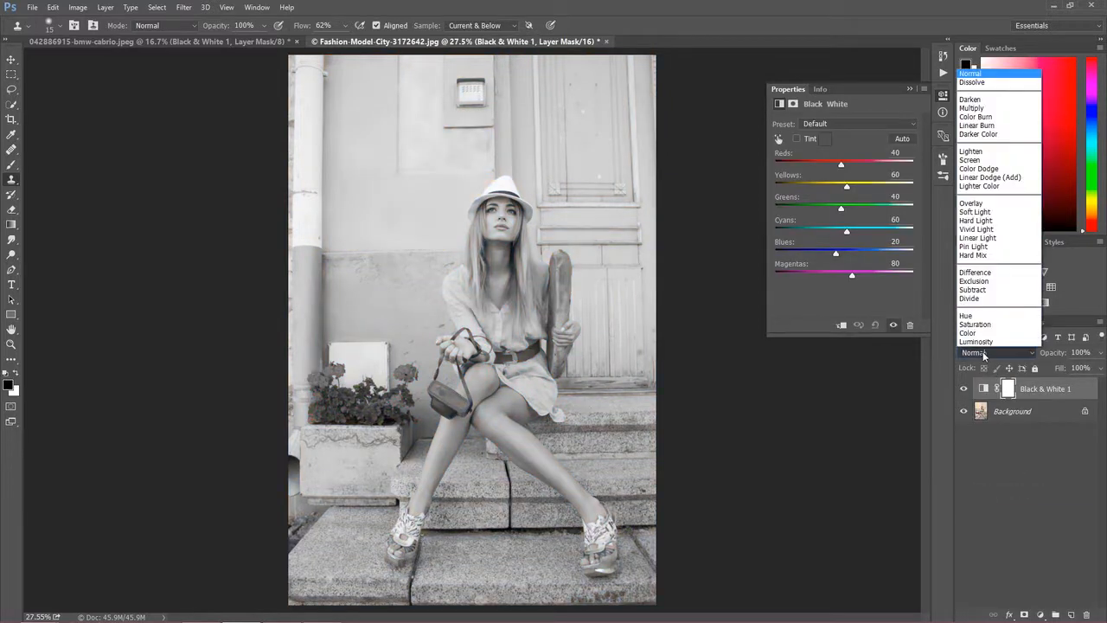
left_click(982, 343)
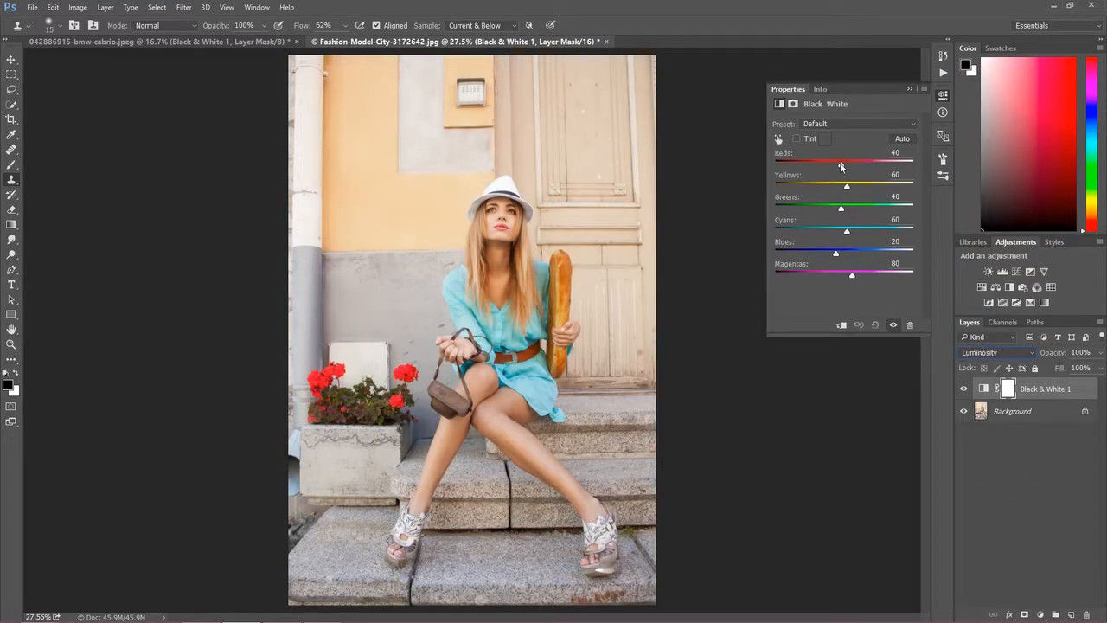
- Tune the sliders to Reds 52, Blues 6, Yellows 67 and Magentas 69
mouse_move(844, 169)
left_mouse_down()
mouse_move(860, 167)
mouse_move(844, 166)
left_mouse_up()
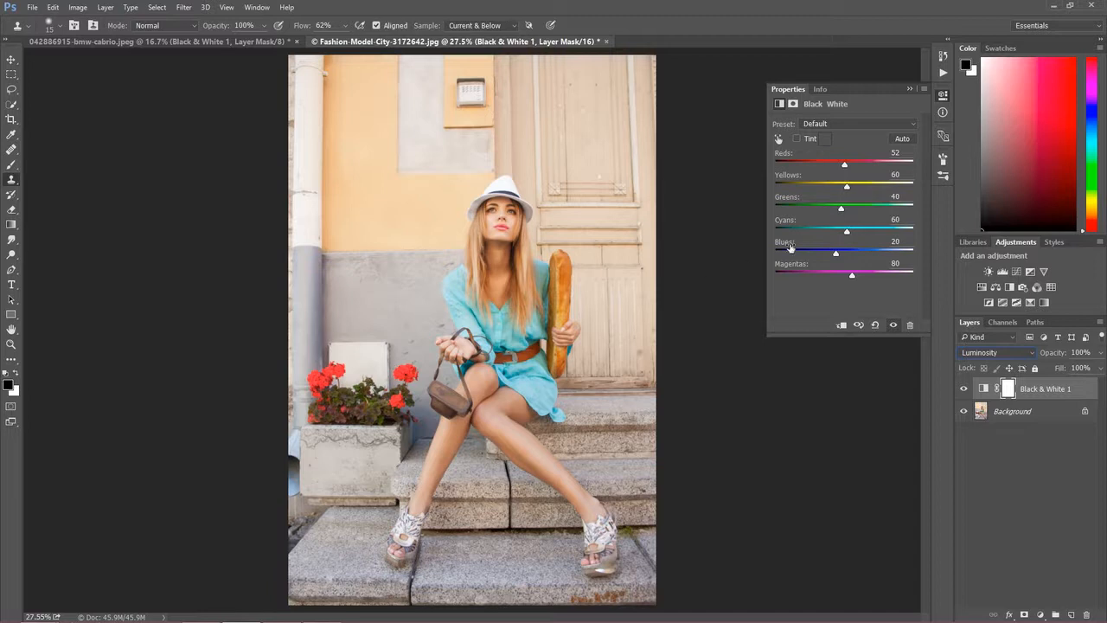
mouse_move(837, 252)
left_mouse_down()
mouse_move(818, 251)
mouse_move(829, 229)
mouse_move(820, 254)
mouse_move(833, 257)
left_mouse_up()
mouse_move(847, 187)
left_mouse_down()
mouse_move(868, 187)
mouse_move(836, 187)
mouse_move(850, 187)
left_mouse_up()
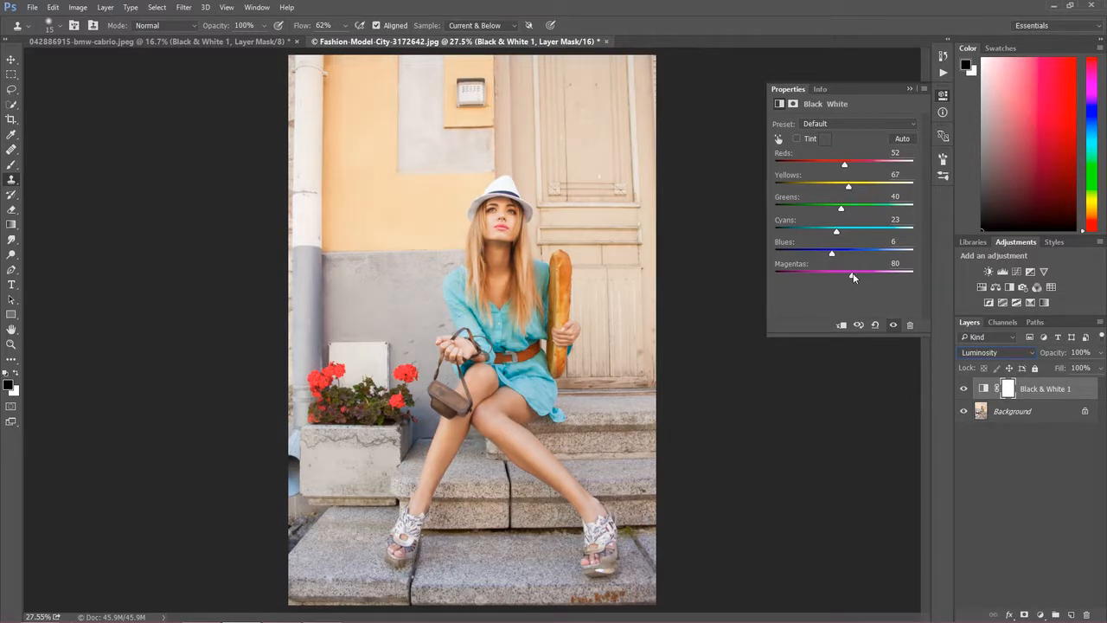
mouse_move(853, 275)
left_mouse_down()
mouse_move(875, 275)
mouse_move(849, 274)
left_mouse_up()
- Toggle Black & White 1 off and on to compare, then raise Reds from 52 to 58
left_click(964, 388)
left_click(965, 387)
left_click(966, 388)
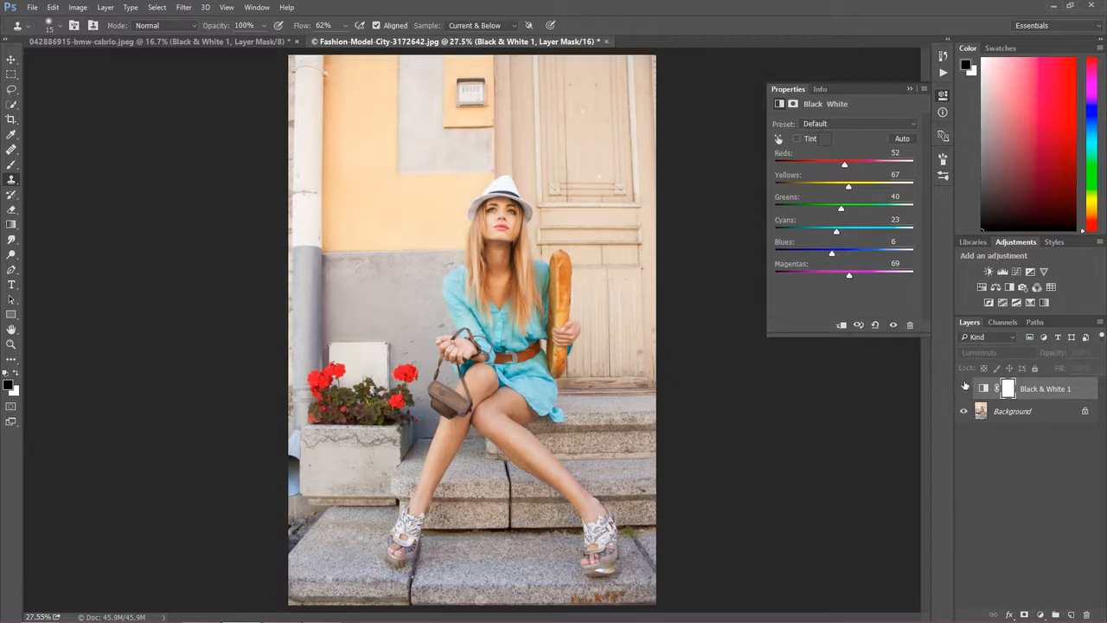
left_click(966, 388)
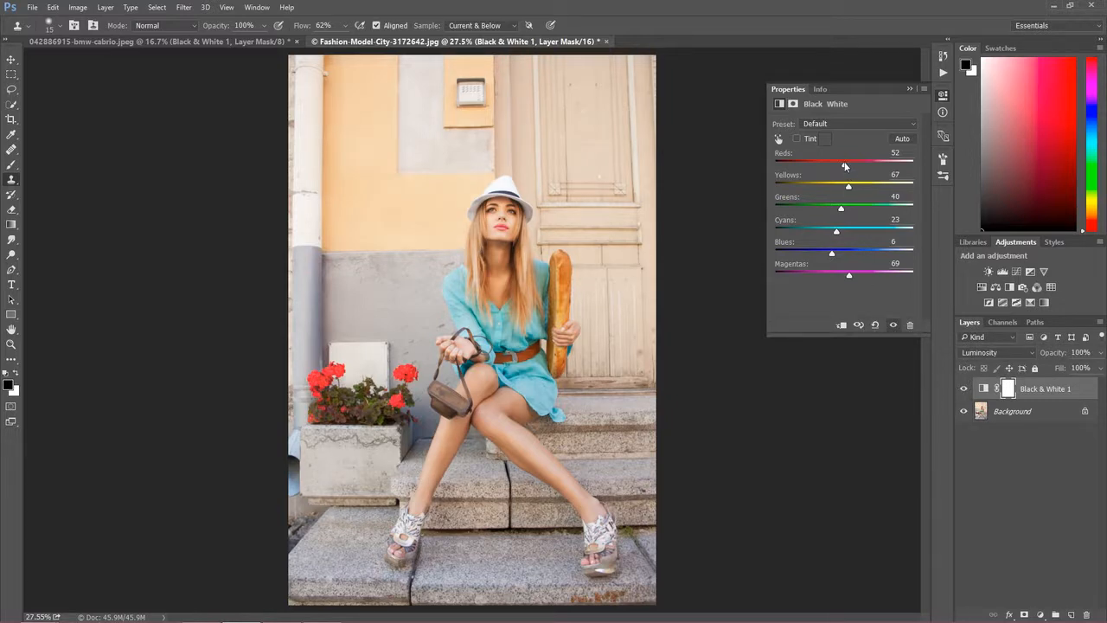
left_click_drag(852, 170, 846, 165)
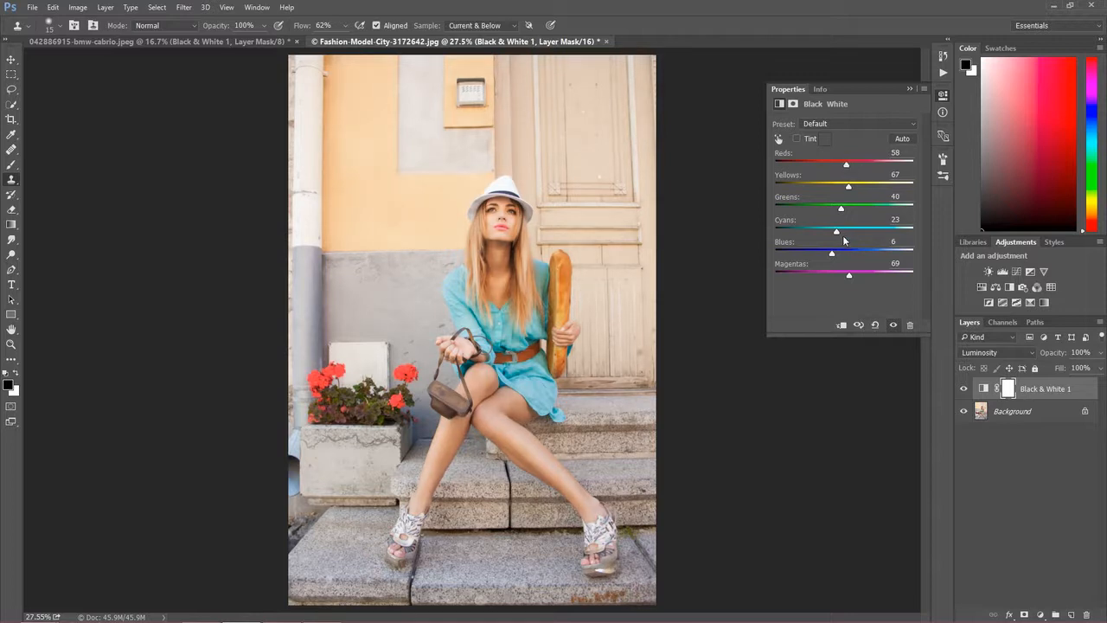